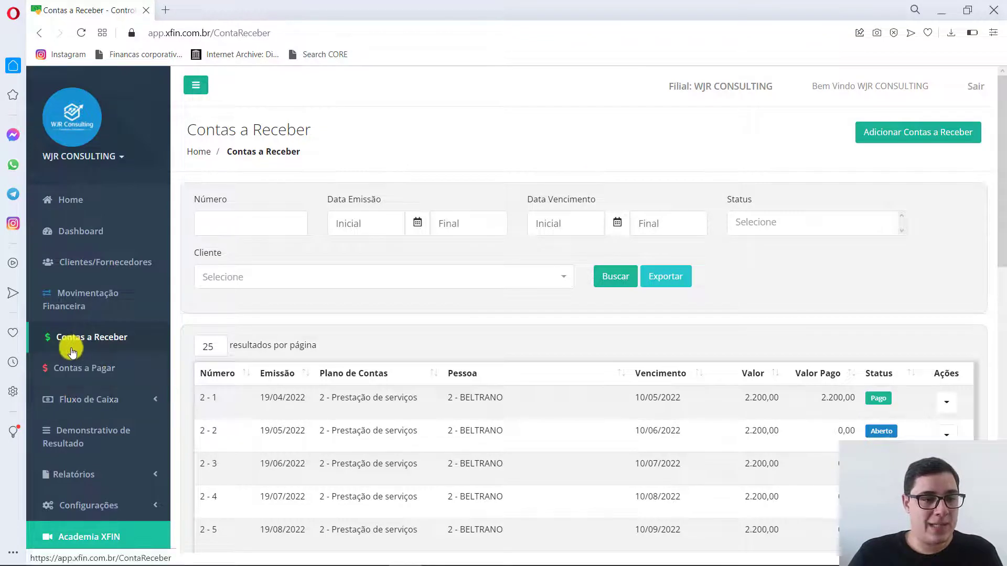
Step: Open the Contas a Pagar list and start adding a new account payable
click(84, 380)
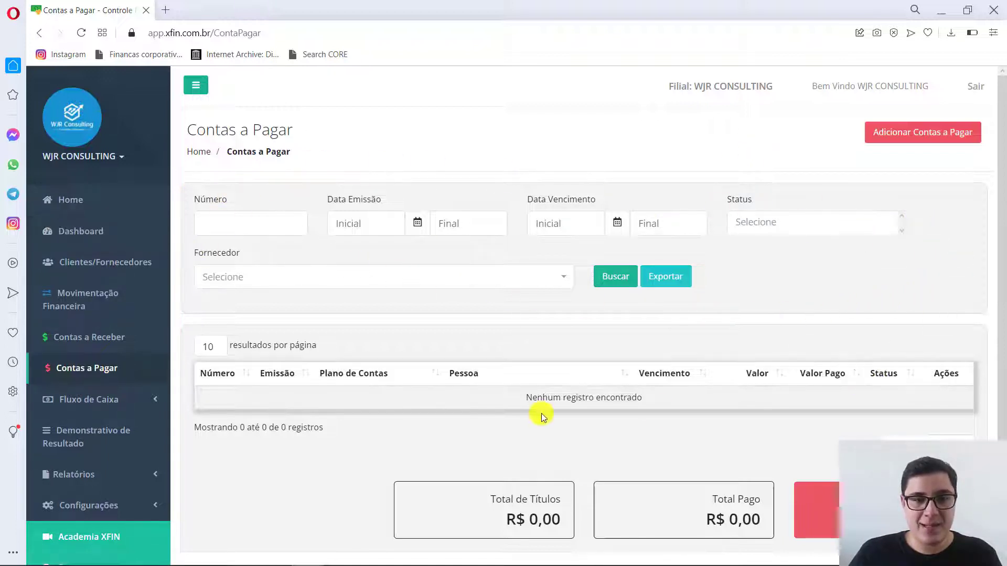
scroll(478, 432, down, 1)
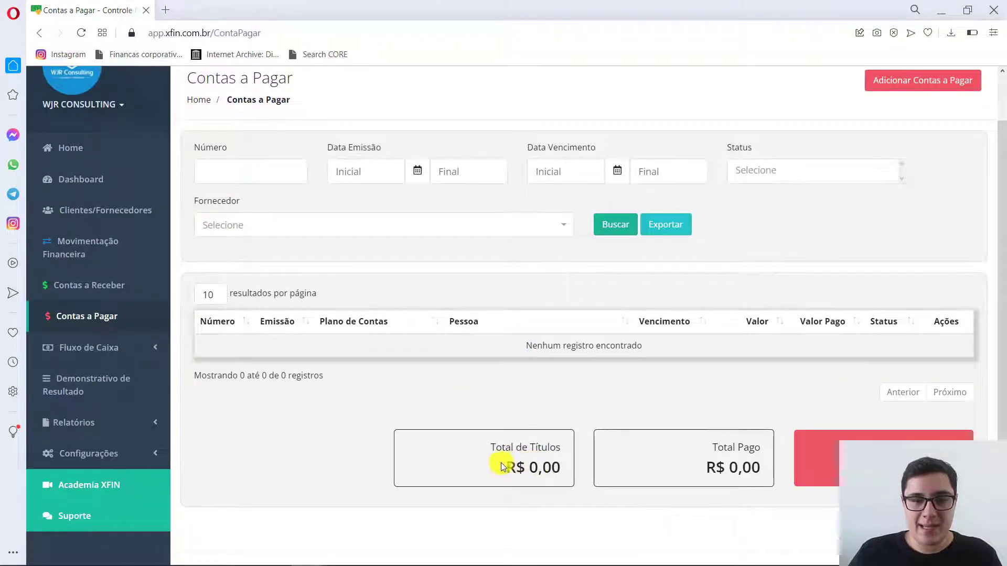
triple_click(499, 449)
click(621, 411)
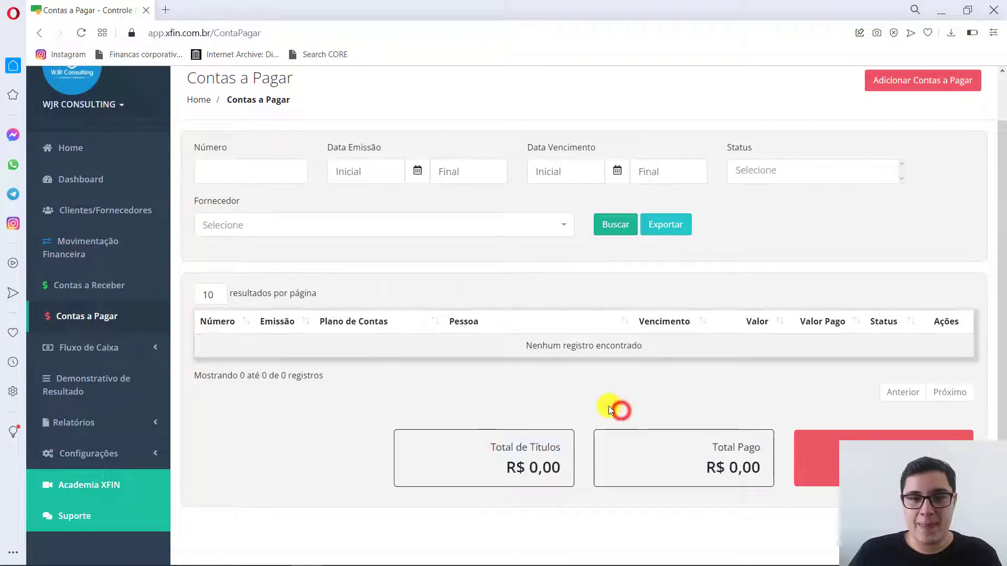
scroll(609, 409, up, 1)
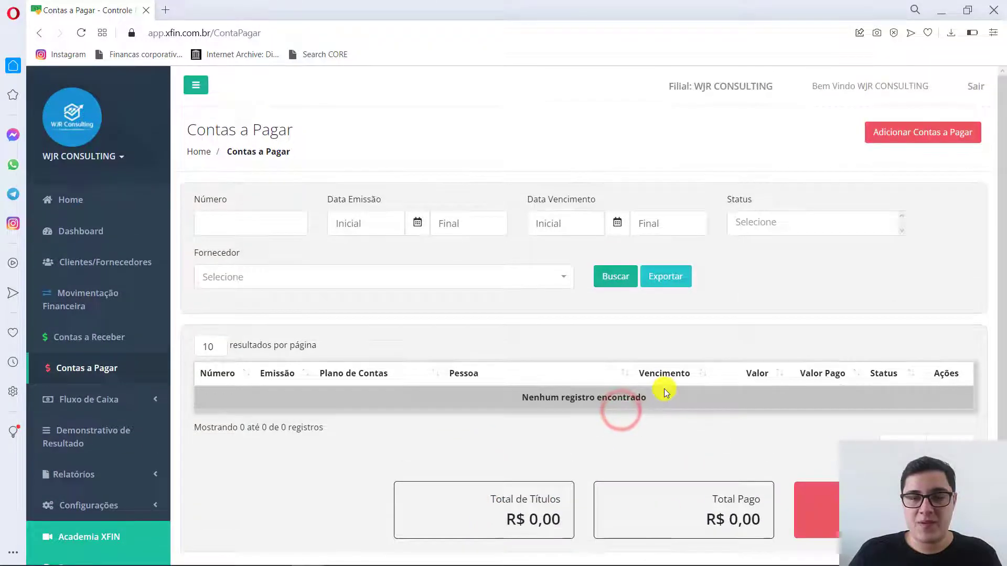
click(929, 139)
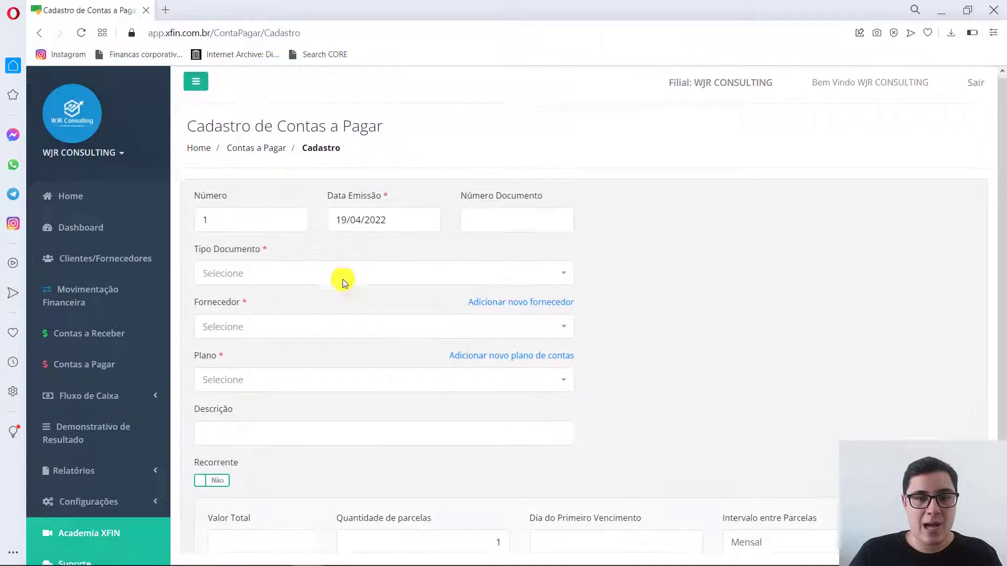
Step: Set the payable's document number to 02145 and its document type to 1 - Boleto
scroll(341, 280, down, 2)
scroll(341, 281, up, 2)
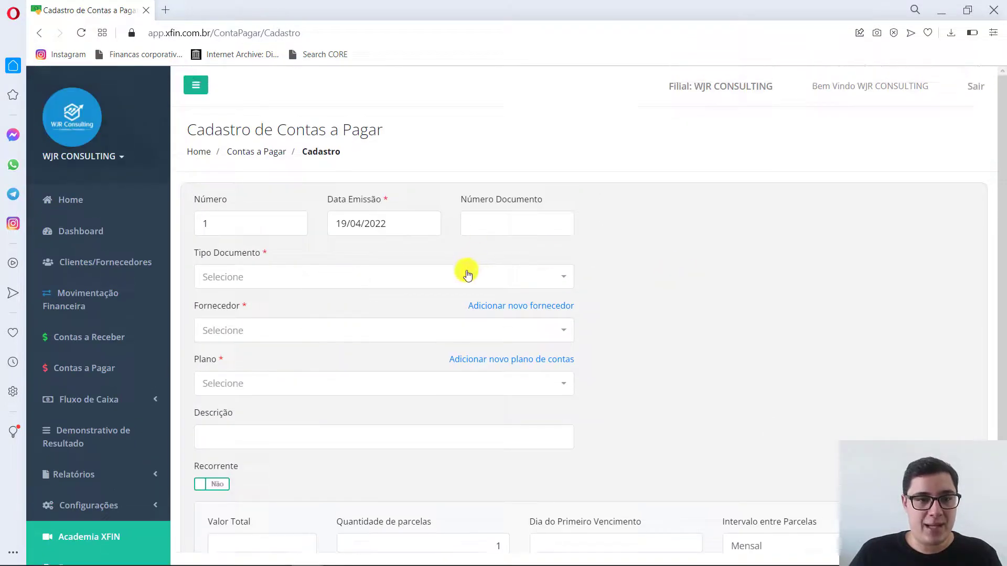
scroll(467, 274, down, 2)
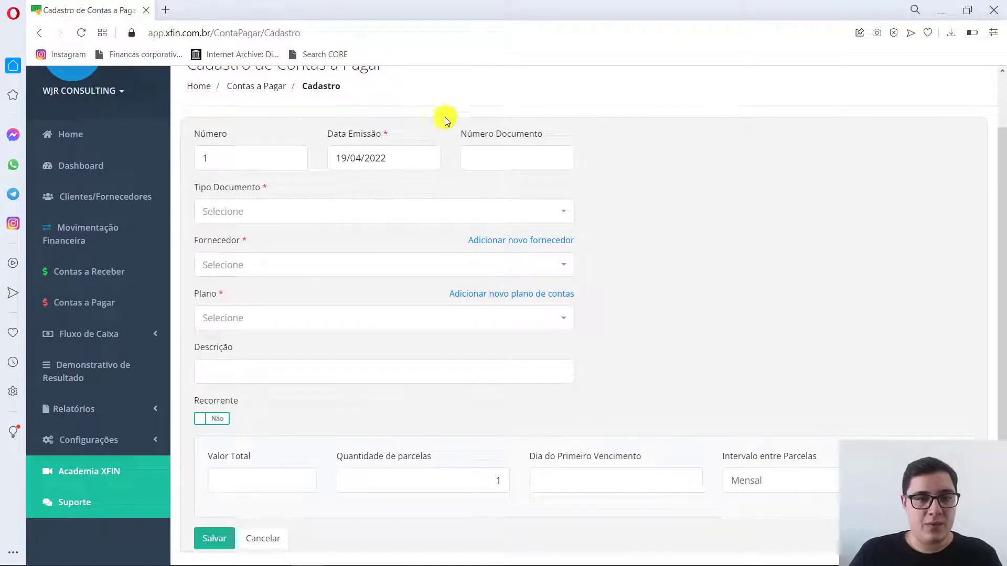
click(504, 162)
text(02145)
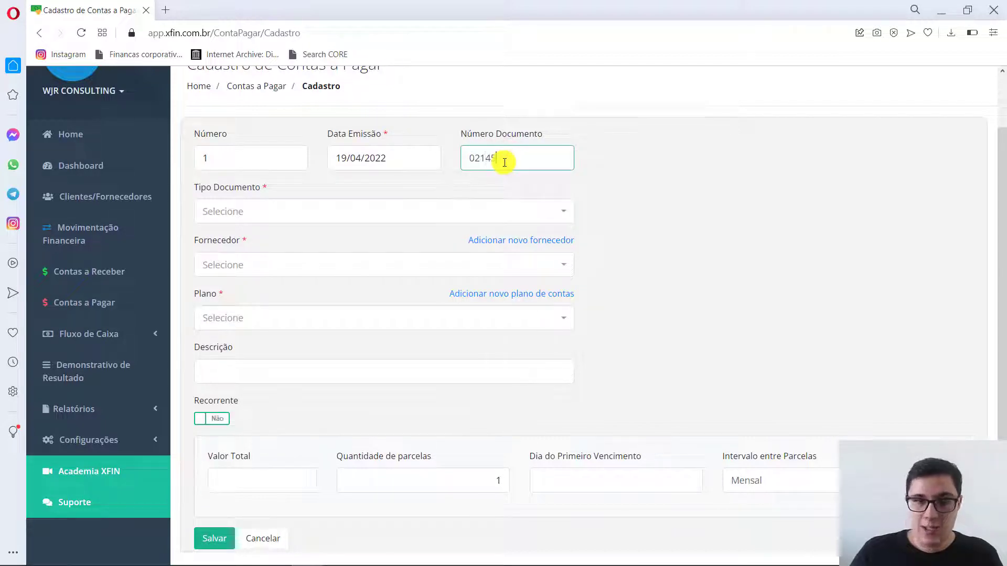
click(402, 214)
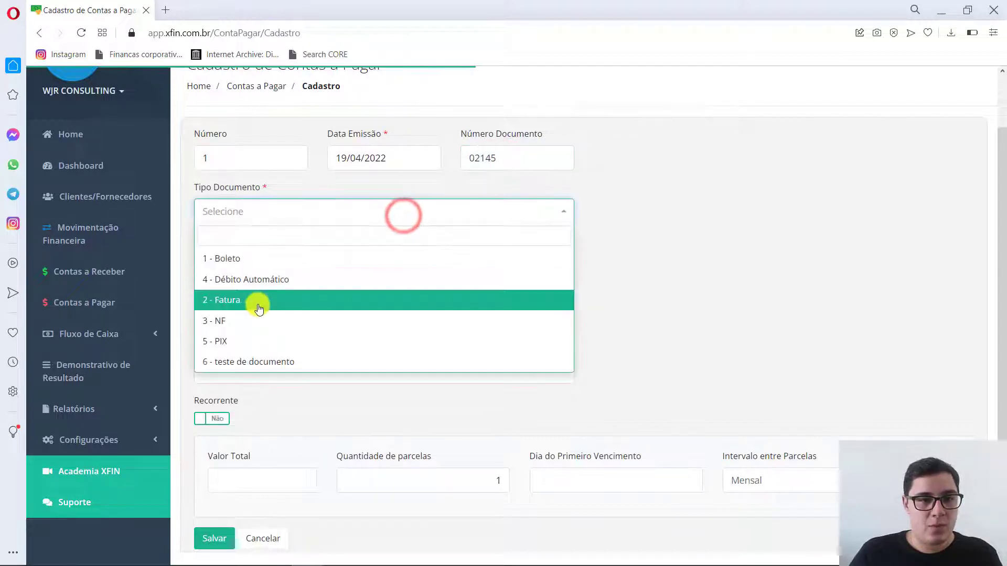
click(243, 259)
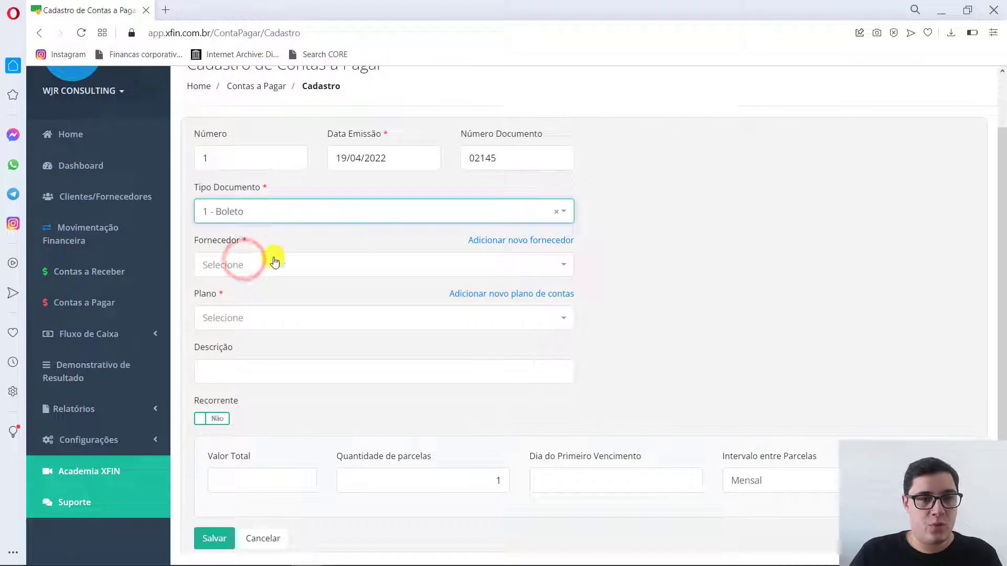
Step: Choose supplier number 6 and the account plan 4.4 - Mão de obra variável (-) for the payable
click(274, 276)
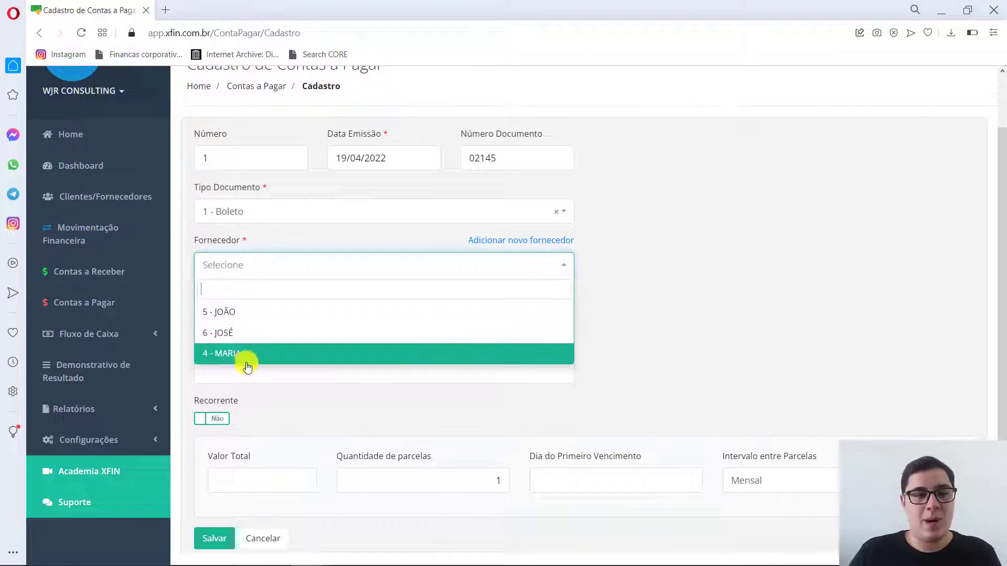
click(236, 333)
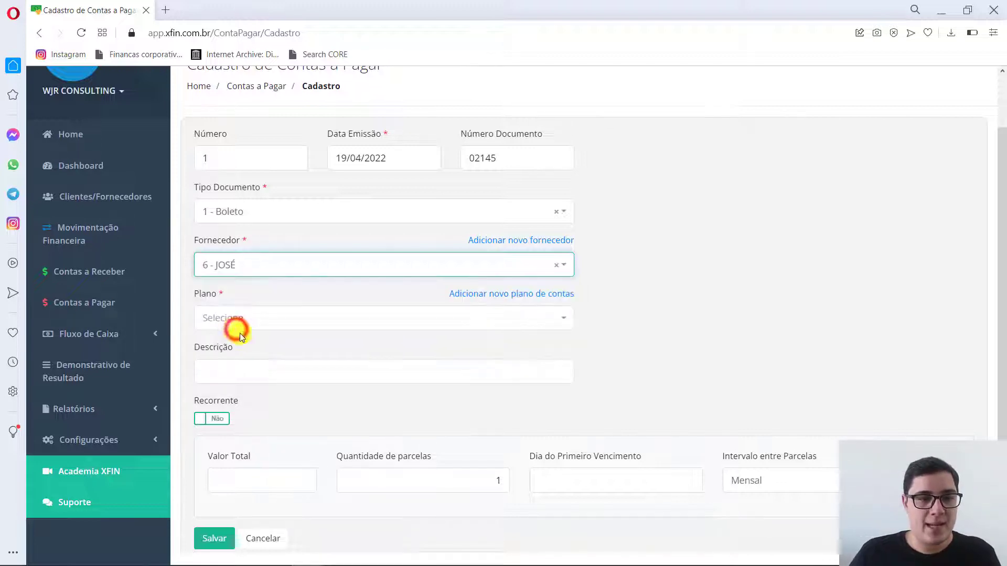
click(251, 317)
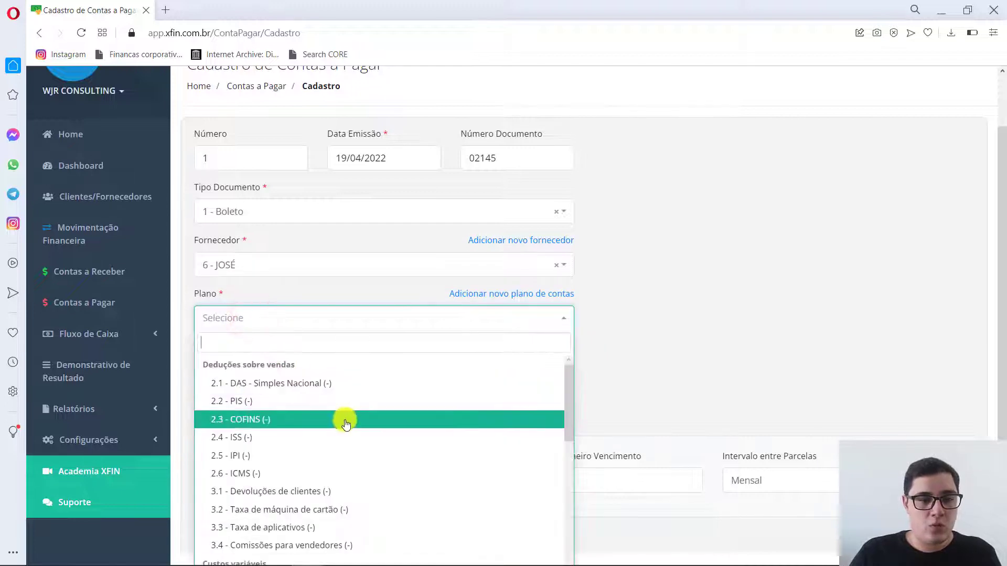
scroll(349, 422, down, 10)
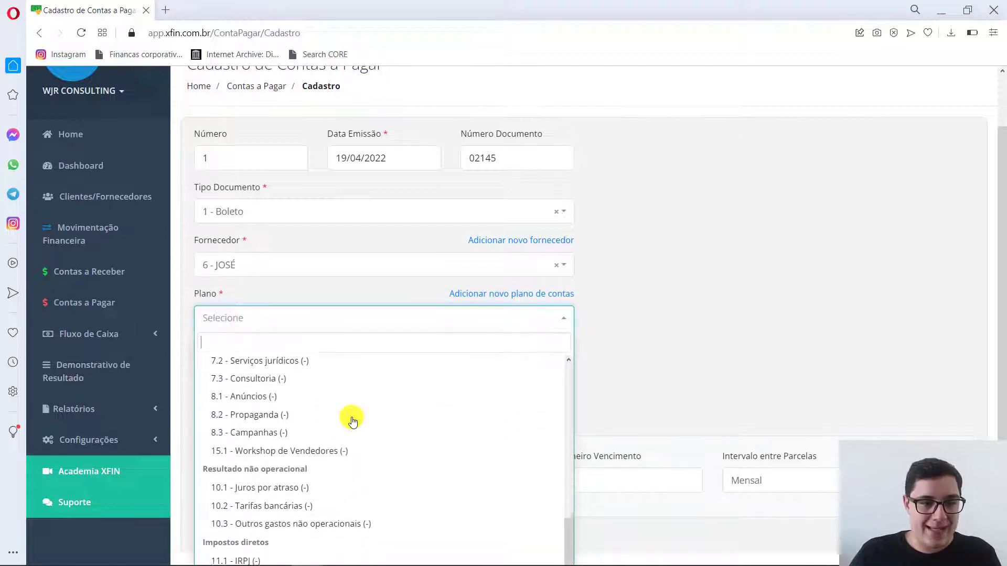
scroll(350, 420, up, 10)
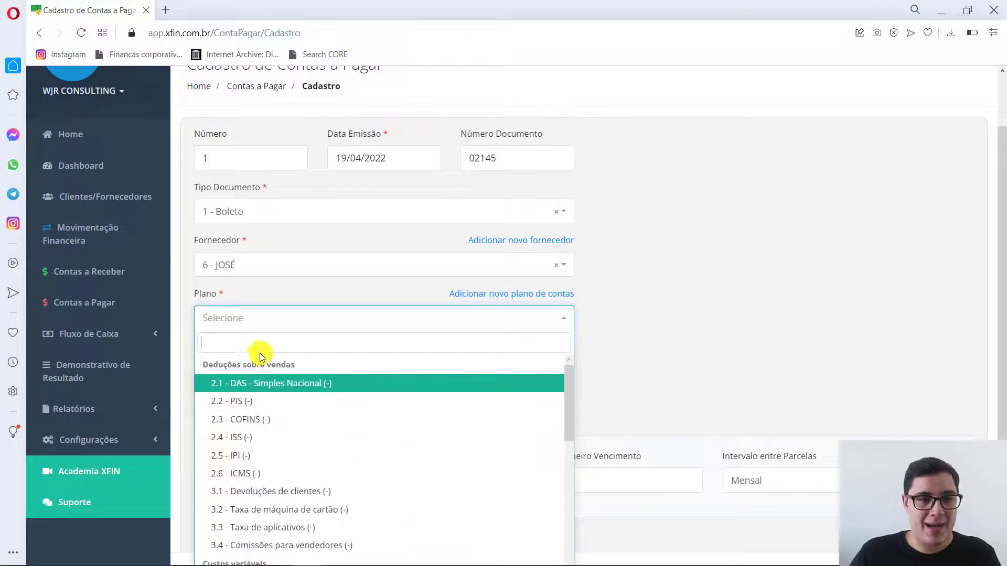
scroll(393, 434, down, 1)
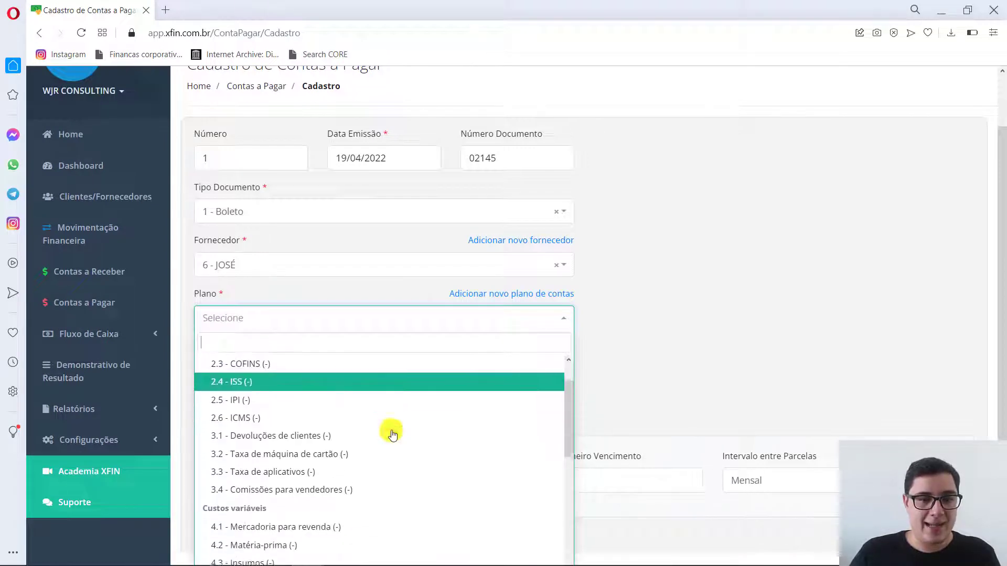
scroll(349, 433, up, 1)
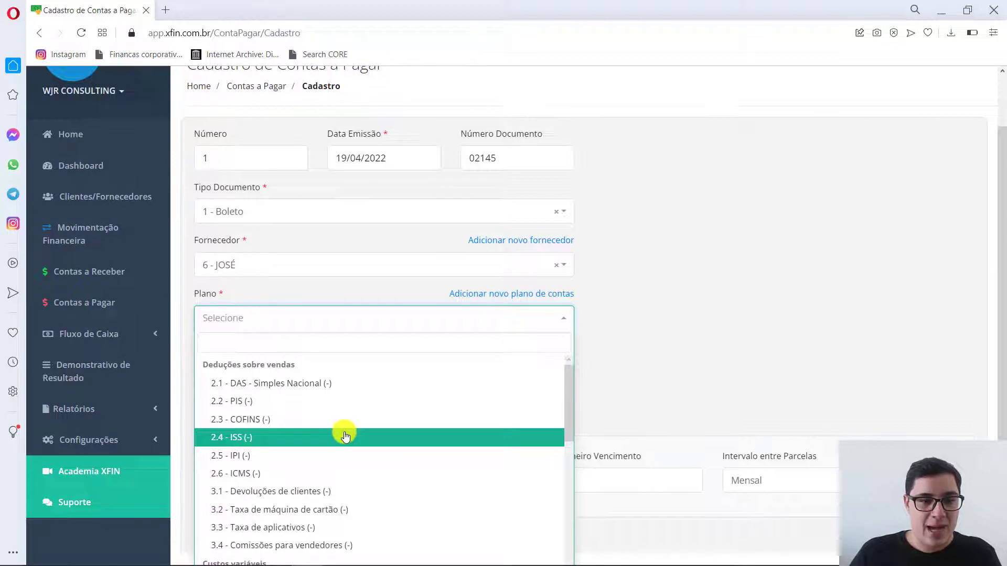
scroll(360, 422, down, 1)
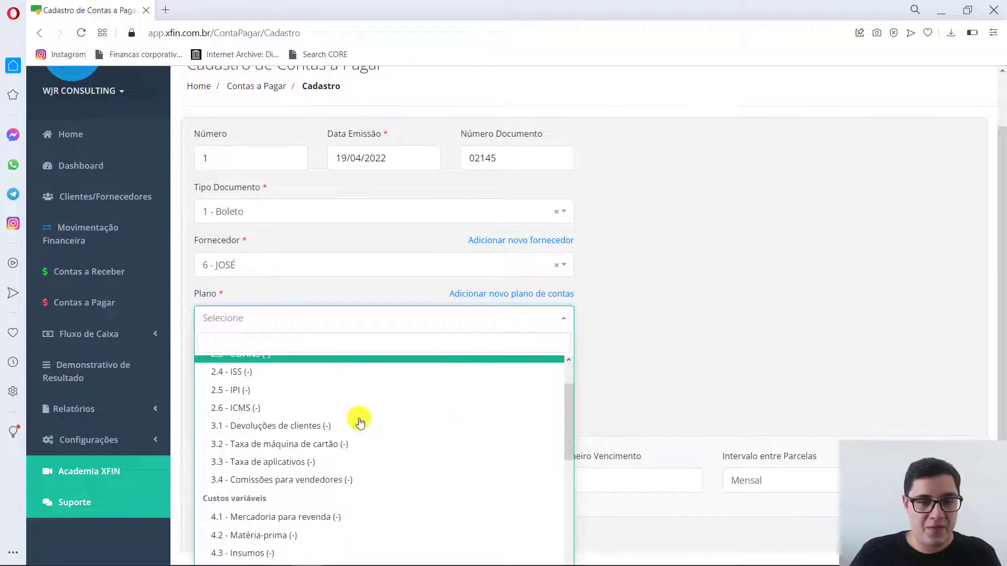
scroll(359, 422, up, 1)
scroll(360, 422, down, 6)
scroll(351, 430, down, 4)
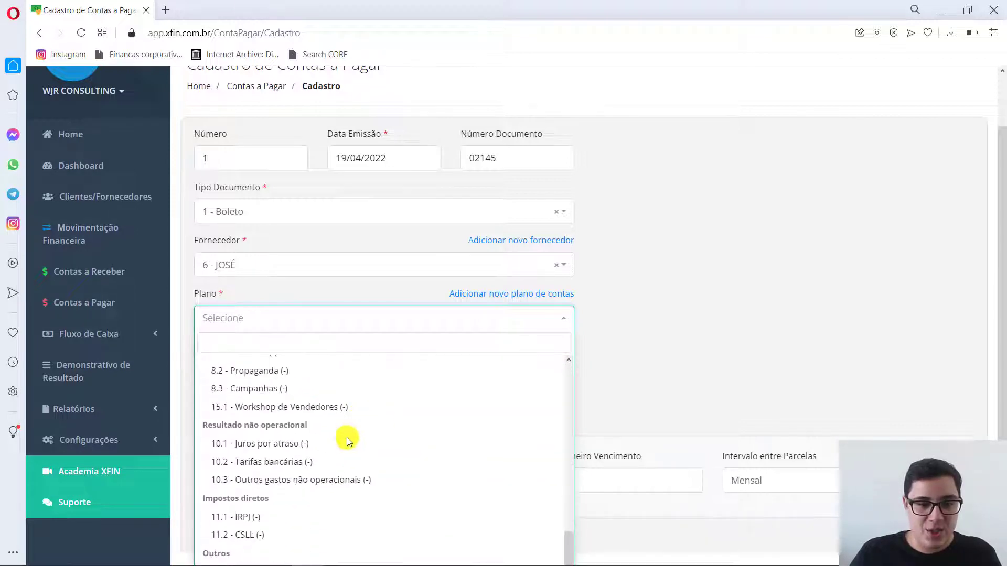
scroll(348, 435, up, 3)
scroll(350, 444, up, 5)
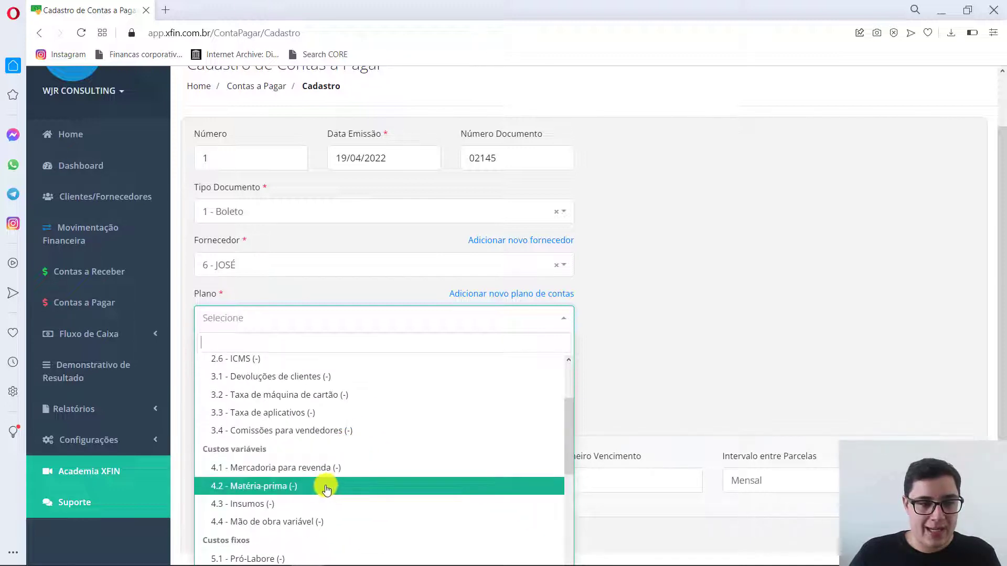
click(309, 522)
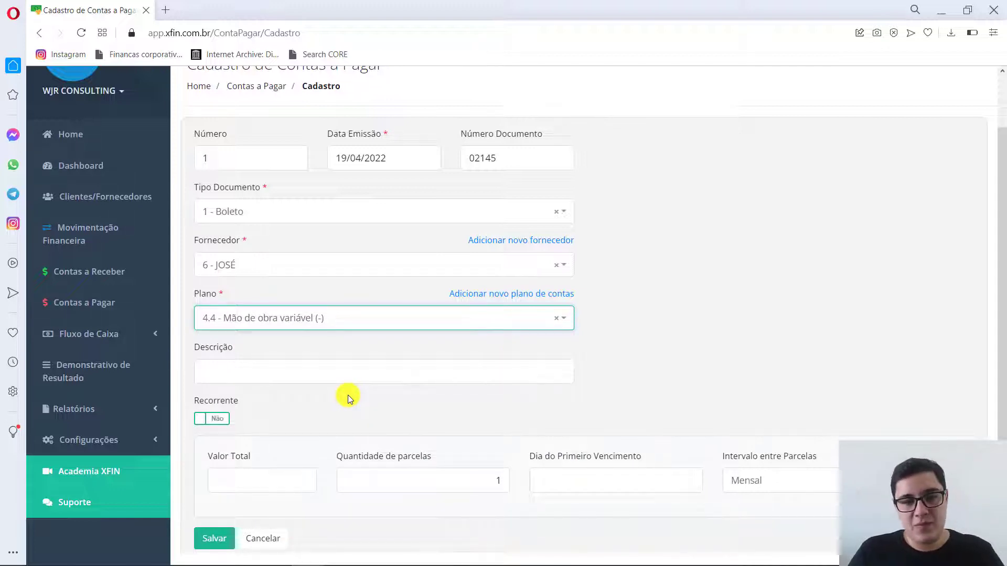
Step: Enter the description FREELANCER and mark the payable as recurring (Recorrente: Sim)
click(348, 368)
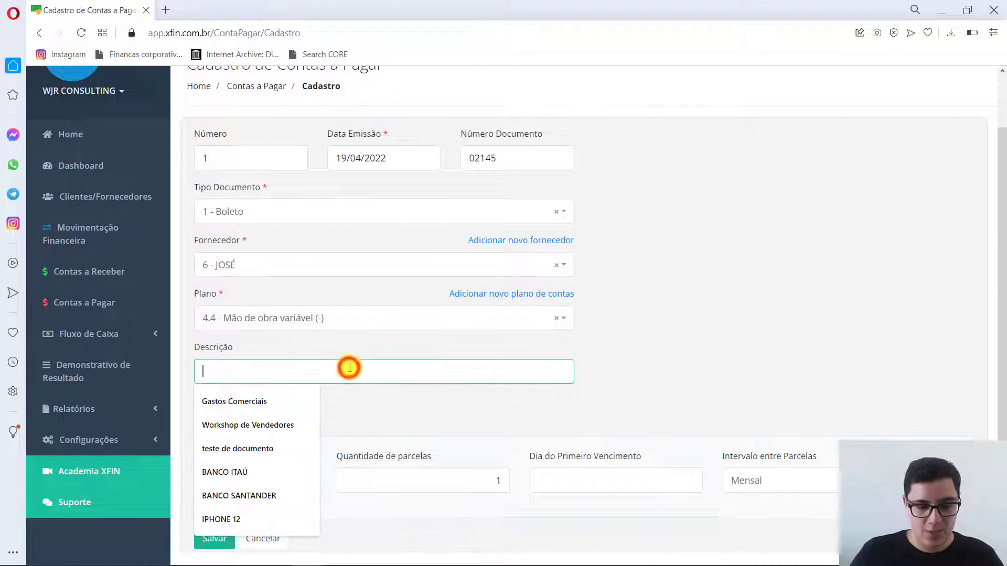
text(FREEL)
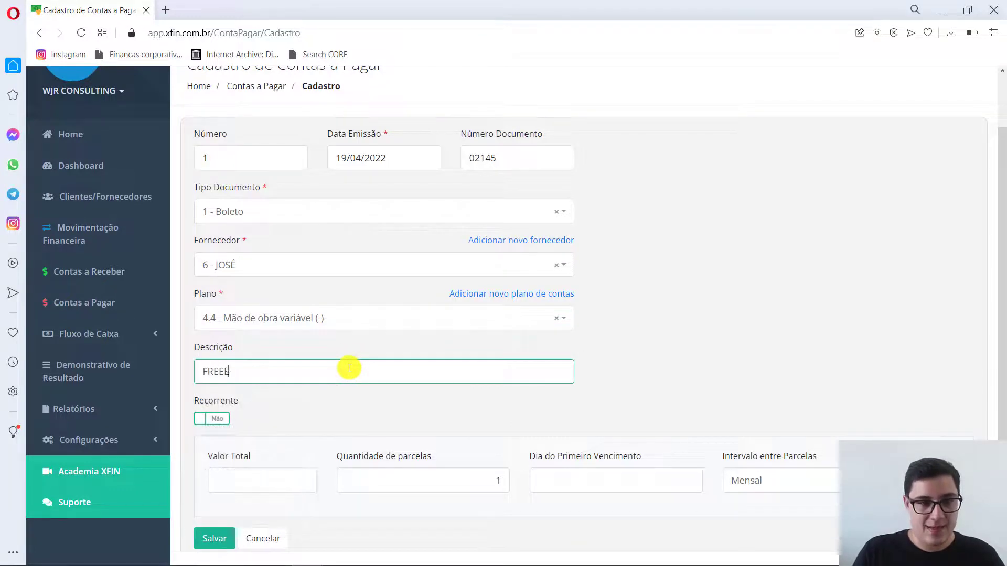
text(ANCER)
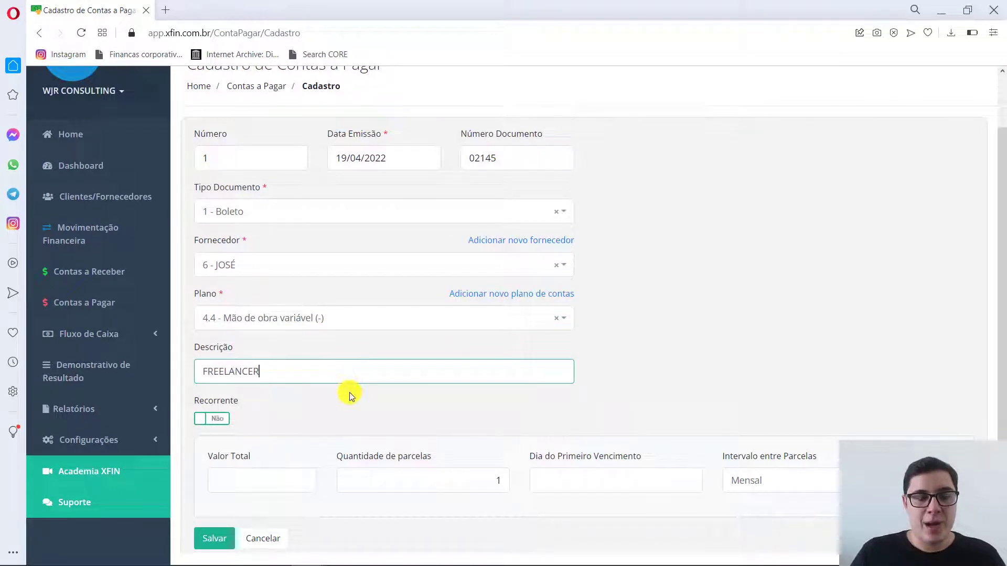
click(224, 419)
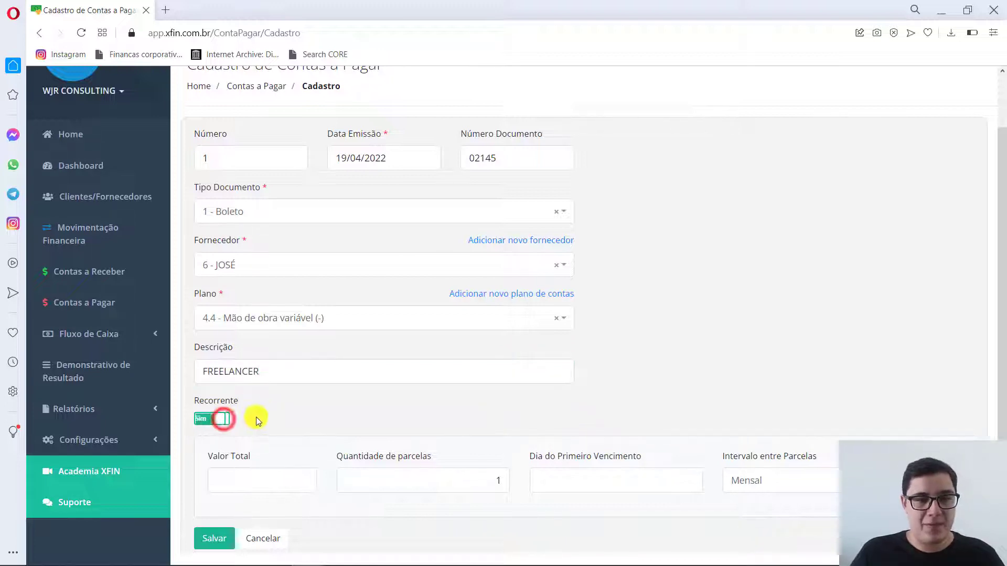
Step: Set the Valor Total to 1.500,00 with 12 installments and a first due date of 02/05/2022
click(280, 487)
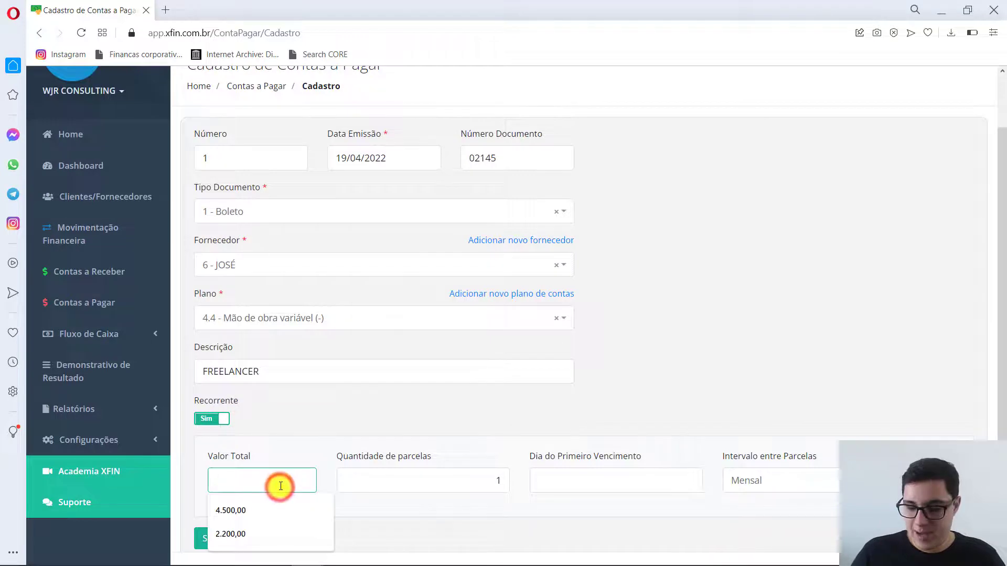
text(1500)
key(Tab)
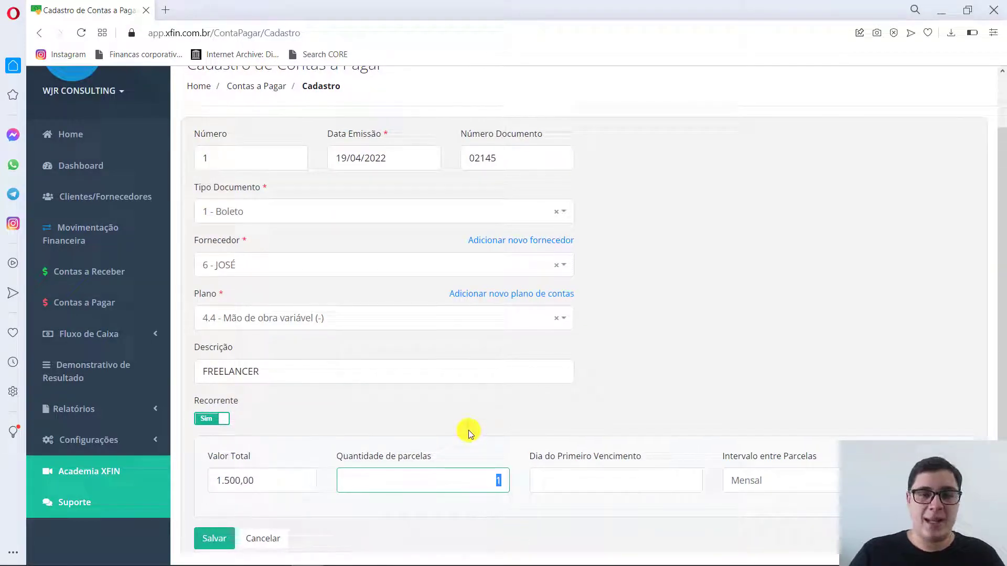
text(12)
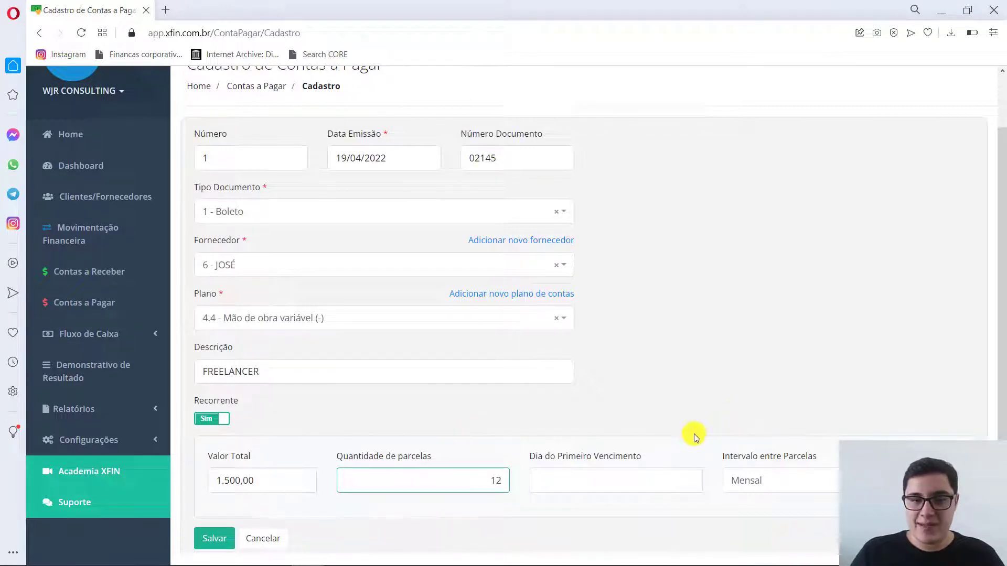
key(Tab)
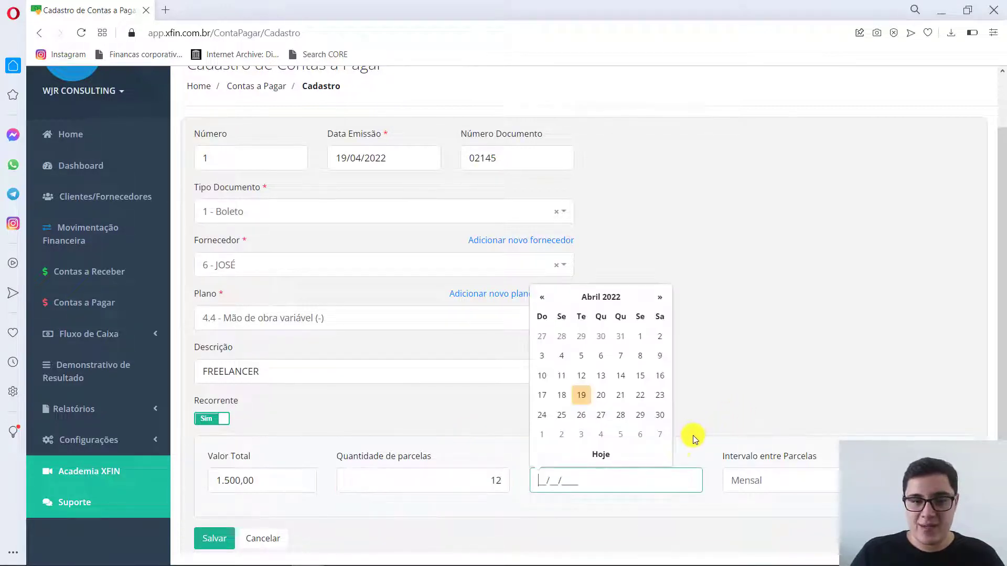
click(560, 440)
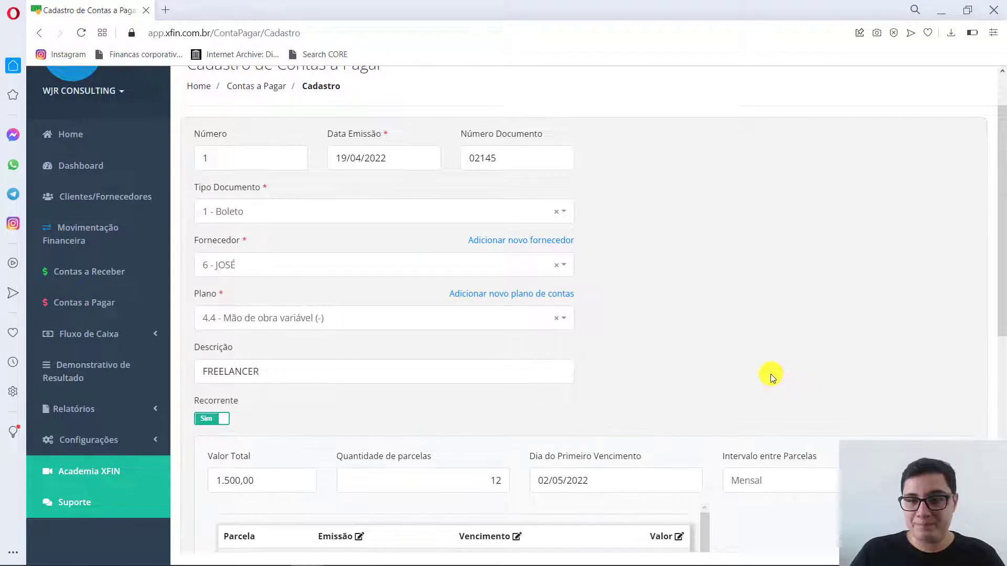
Step: Review the issue dates, due dates and values of the generated installments through the last one
scroll(769, 374, down, 4)
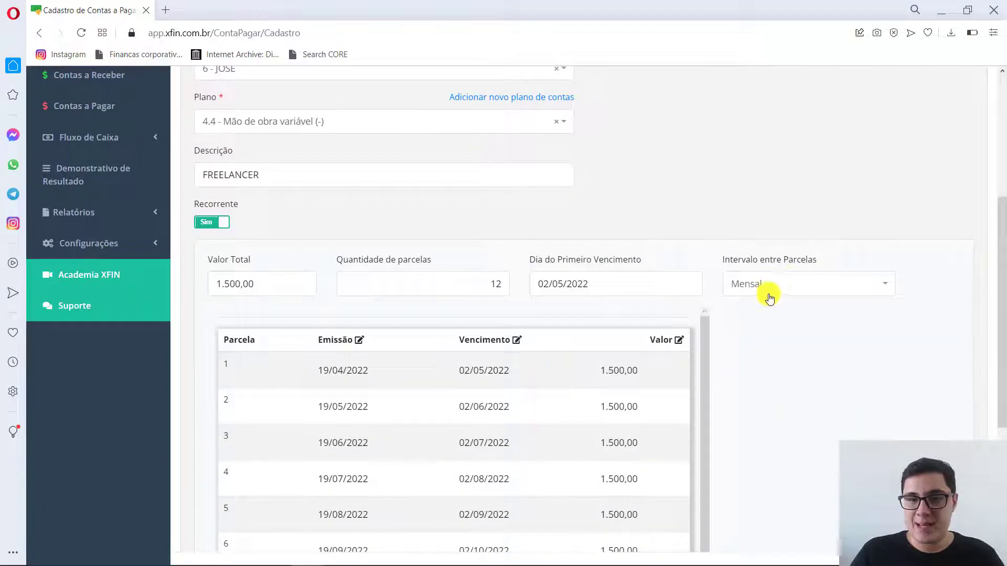
click(524, 408)
scroll(832, 413, down, 5)
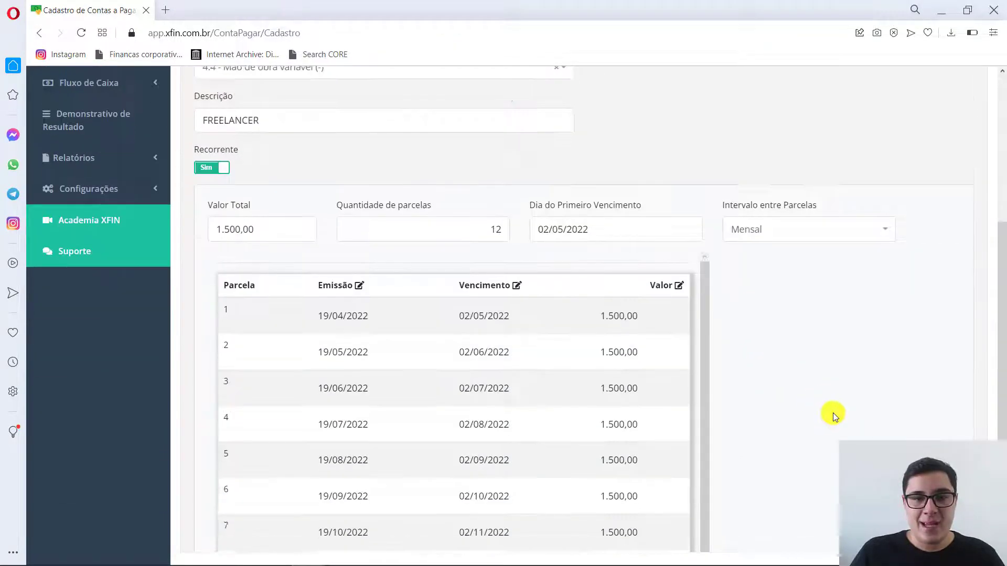
scroll(824, 410, up, 1)
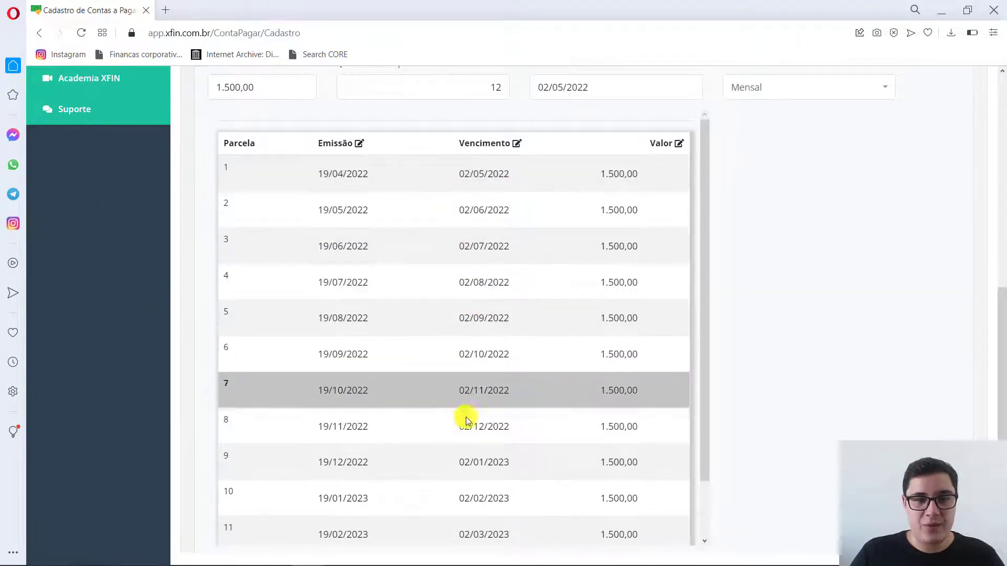
scroll(259, 467, down, 2)
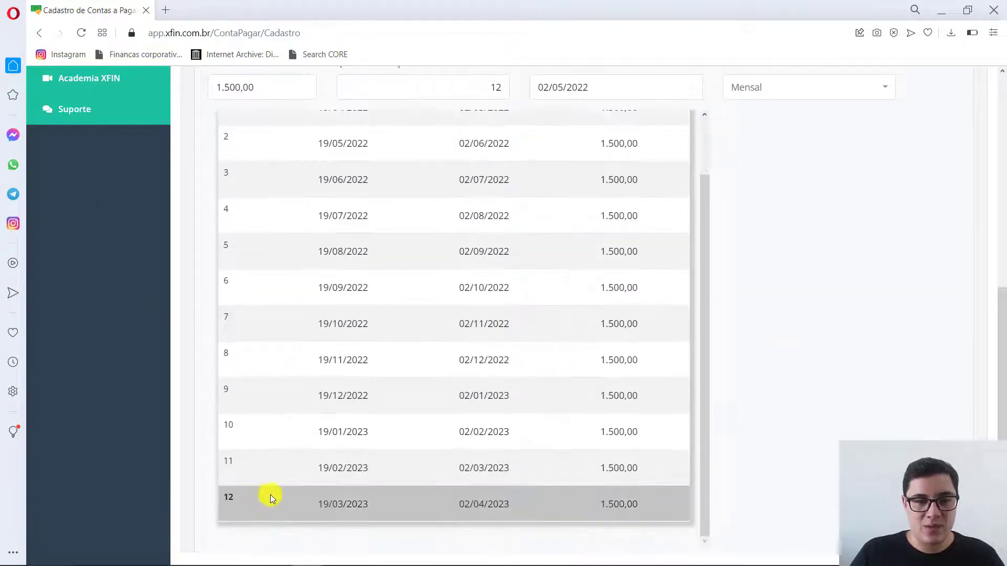
scroll(897, 325, down, 2)
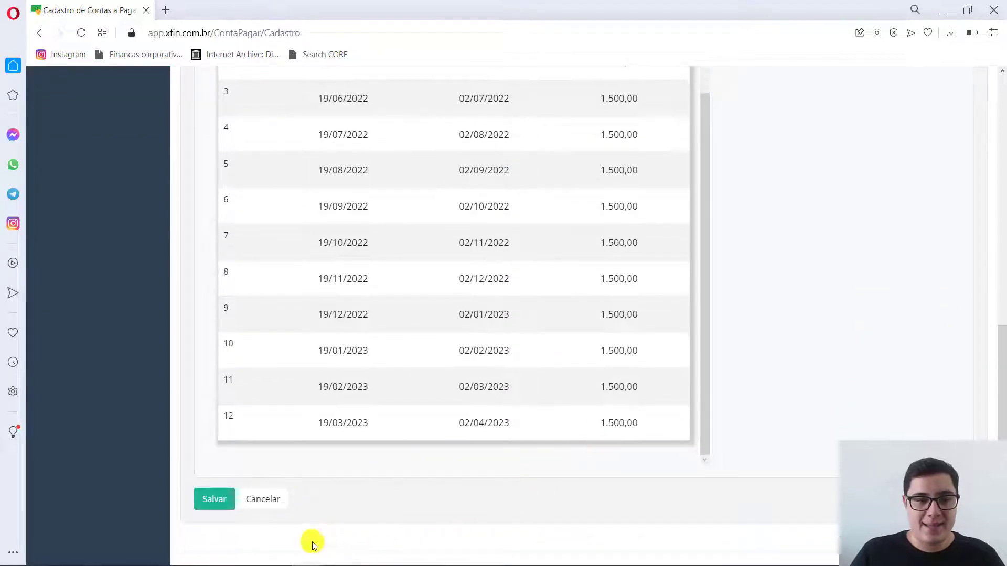
Step: Save the recurring freelance payable and look over its installments in the Contas a Pagar list
click(218, 503)
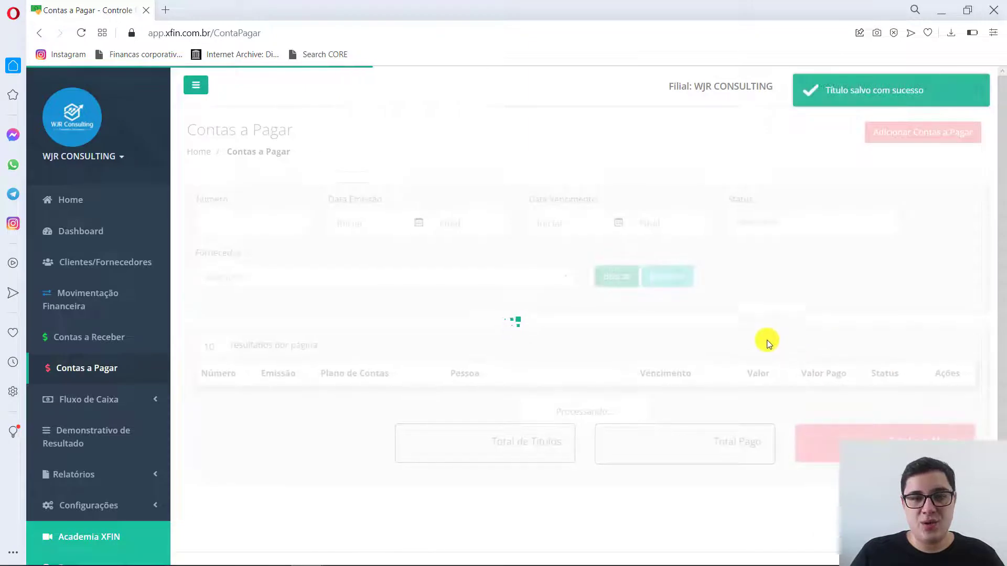
scroll(529, 357, down, 7)
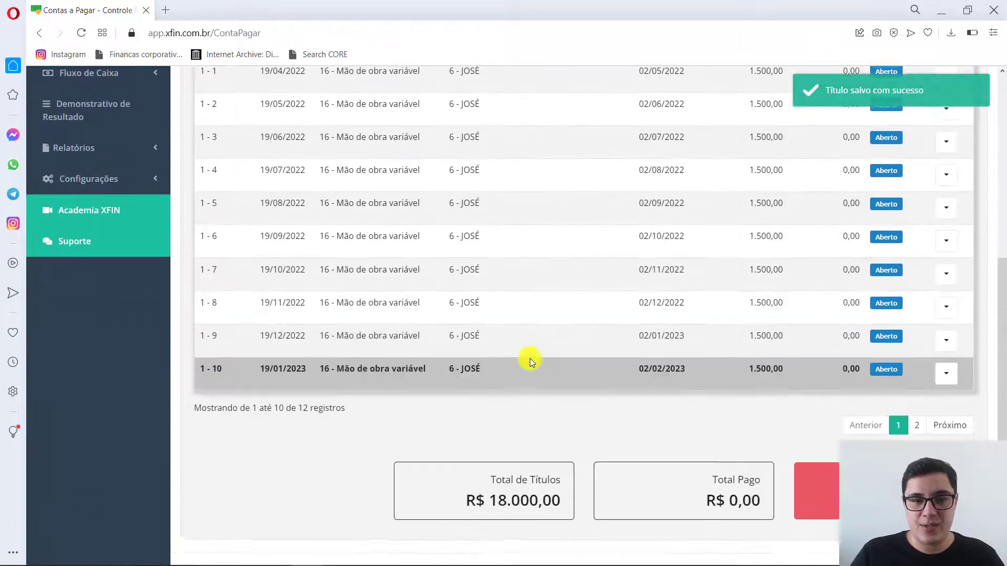
scroll(529, 358, up, 8)
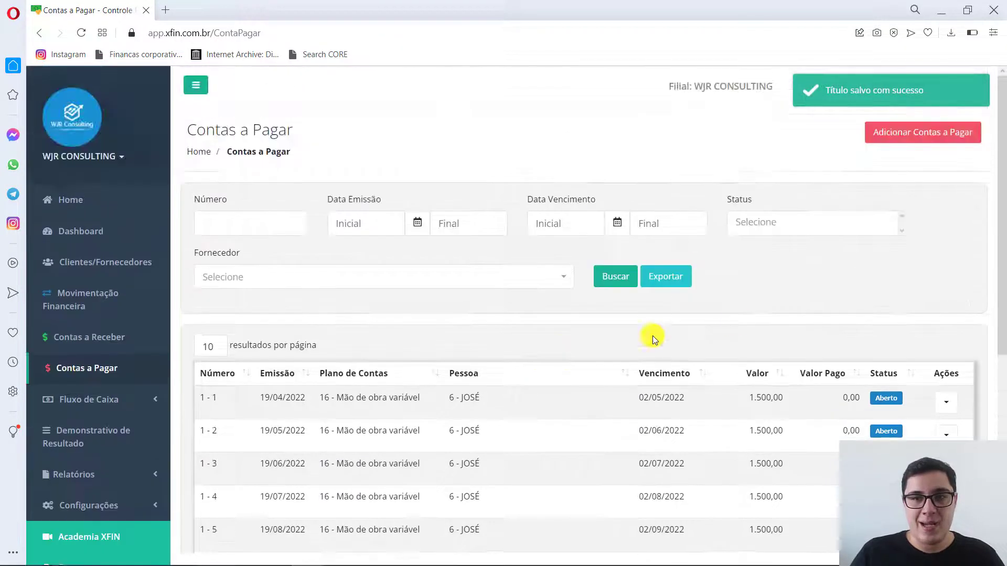
Step: Start a new account payable with Número Documento 98745 and document type 2 - Fatura
click(941, 138)
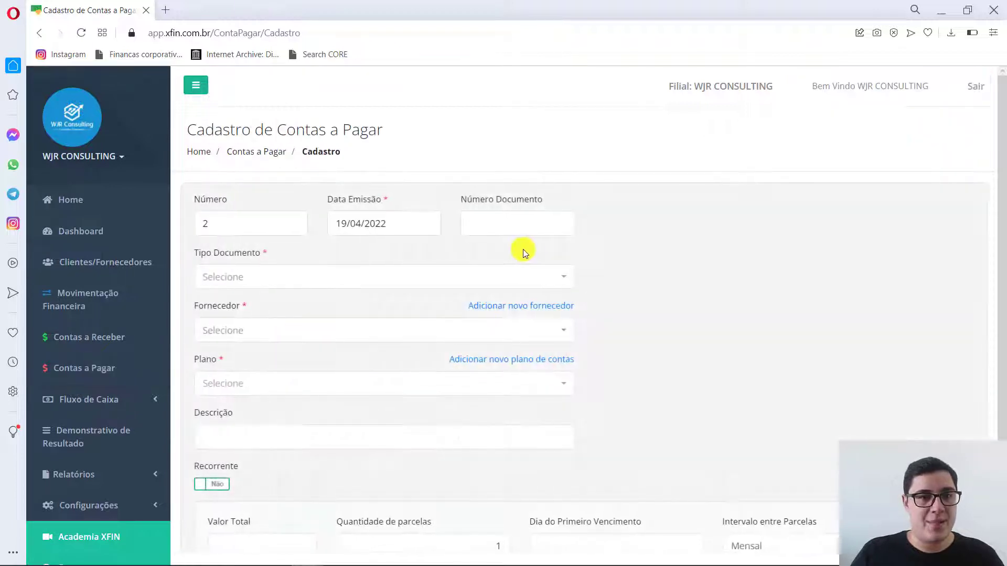
click(515, 227)
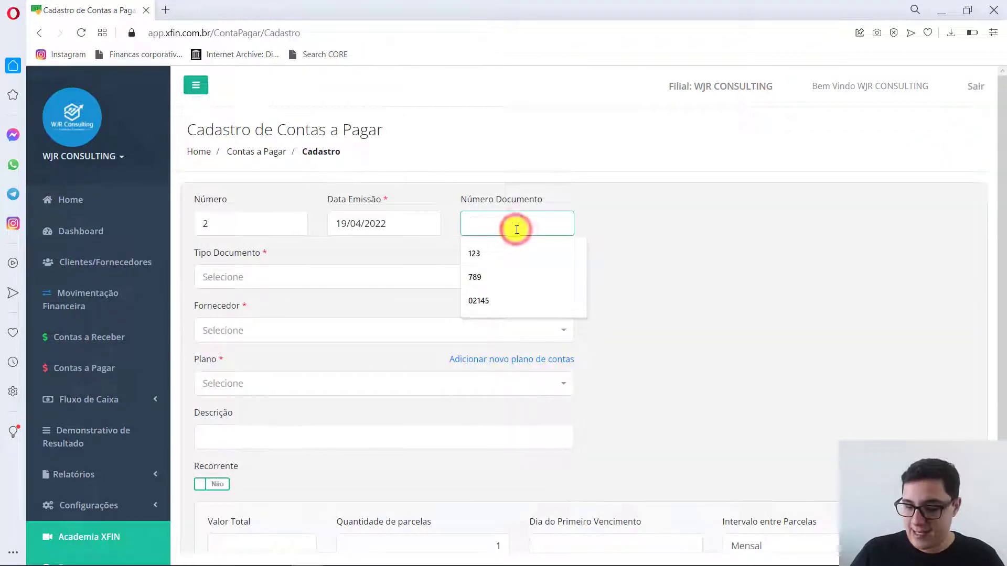
text(98745)
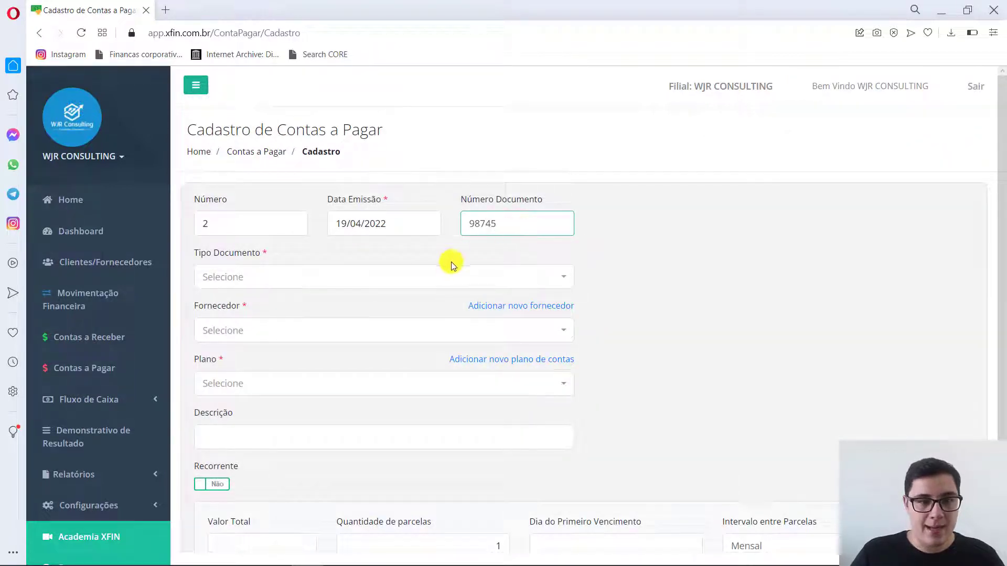
click(436, 271)
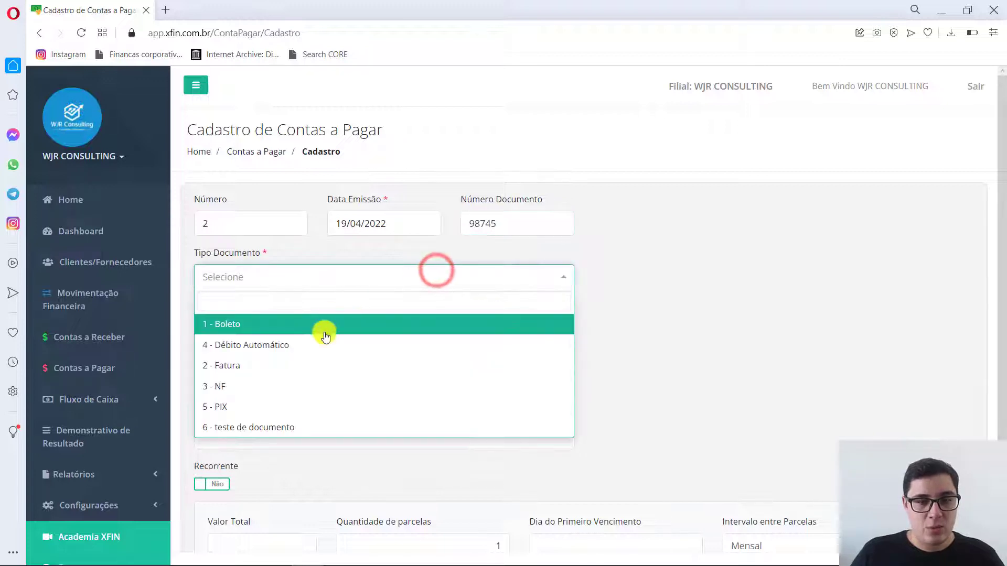
click(255, 365)
Step: Add and save a new supplier named VIVO of type Fornecedor from the payable form
click(254, 330)
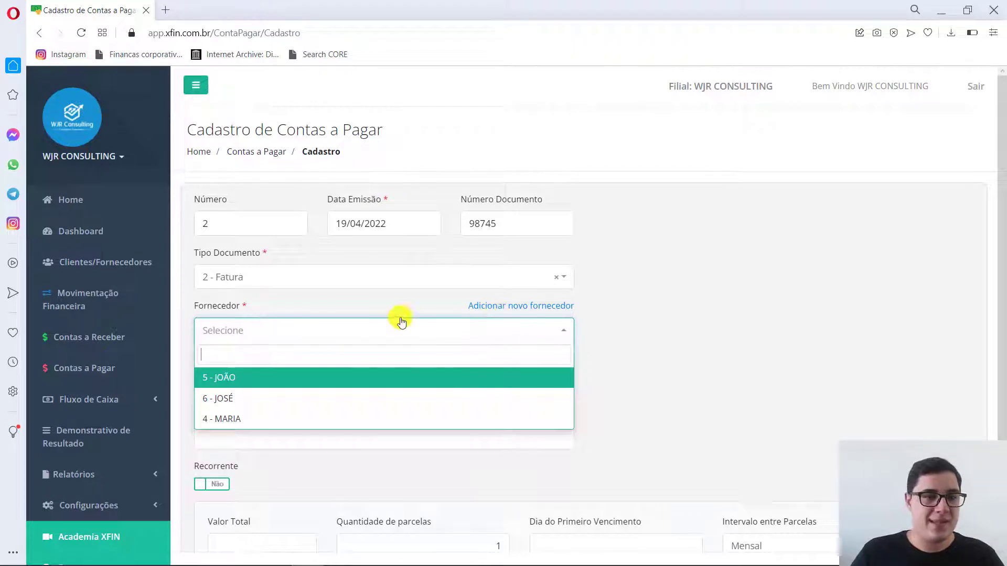
click(516, 310)
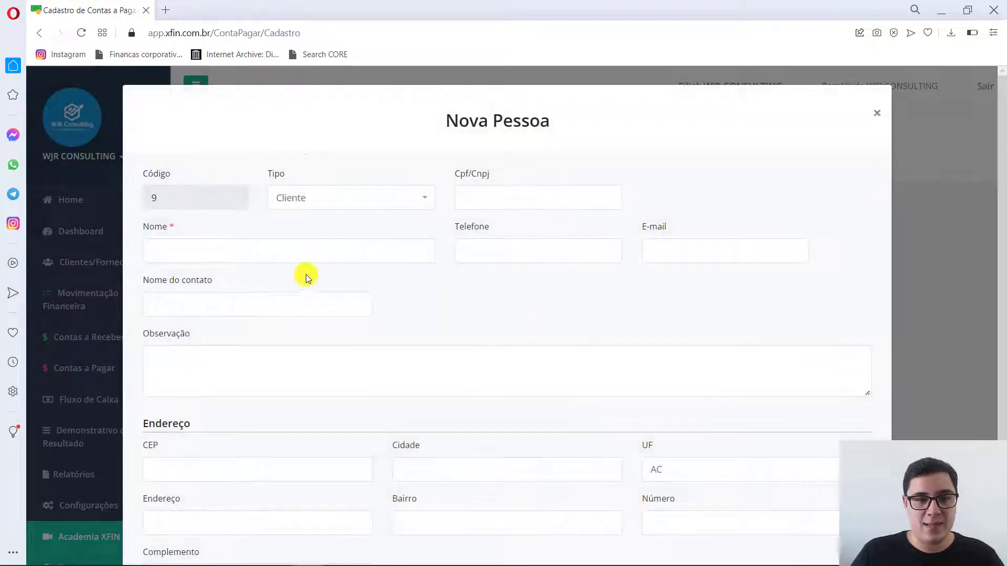
click(322, 197)
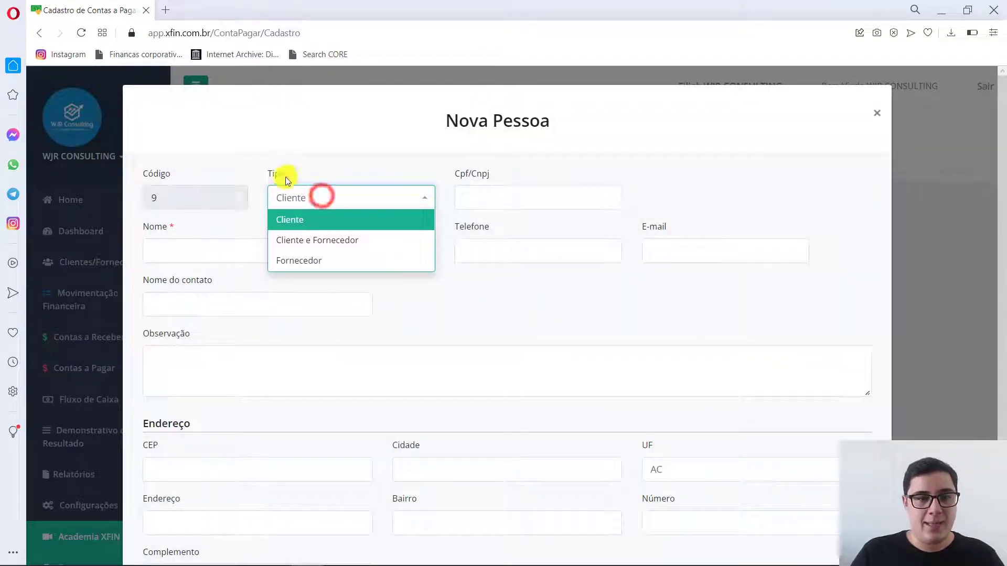
click(317, 261)
click(278, 254)
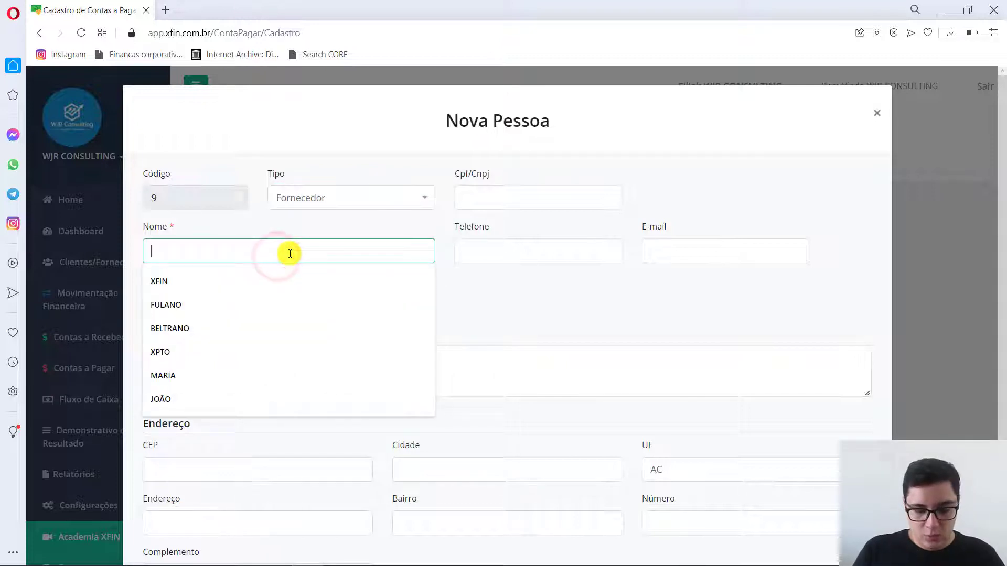
text(VIVO)
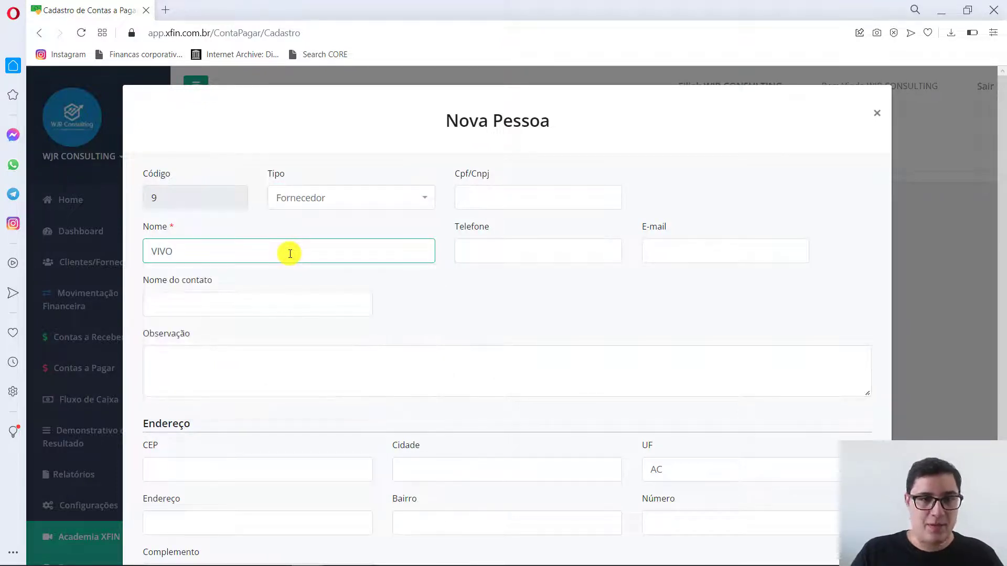
scroll(290, 254, down, 2)
click(163, 516)
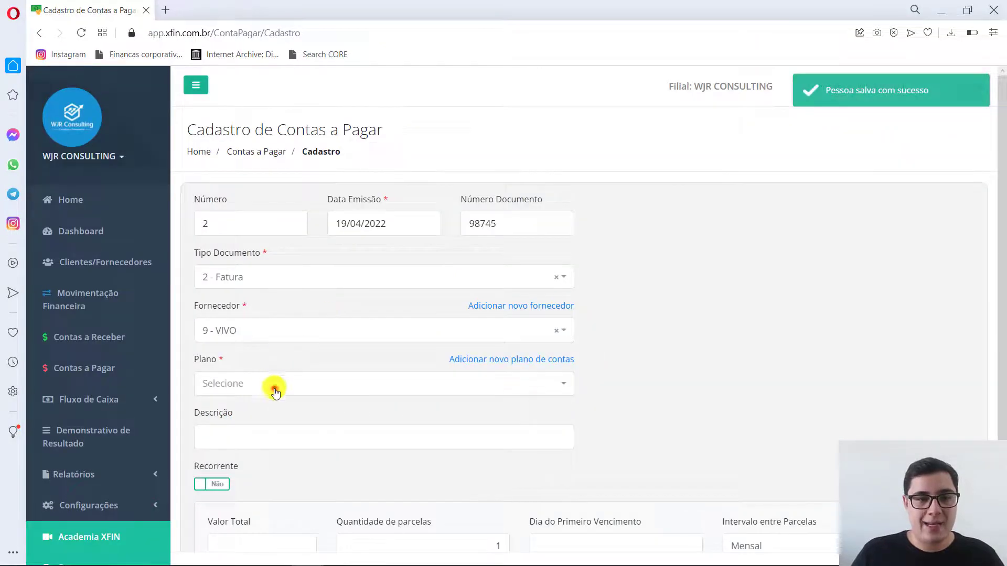
Step: Search the account plans for TELEFONE and choose 6.3 - Telefone + internet (-) for the payable
click(275, 392)
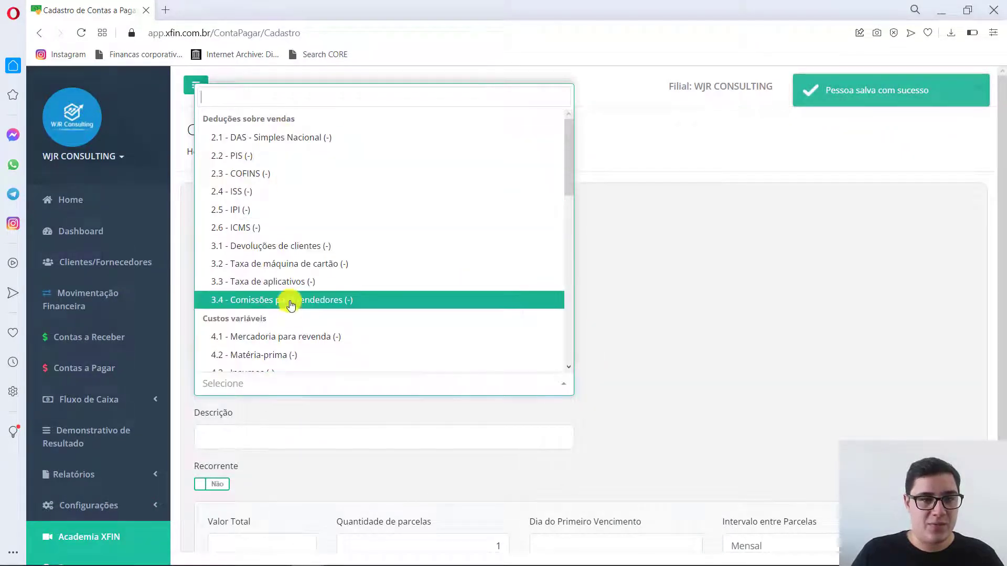
scroll(288, 299, down, 5)
scroll(290, 291, up, 5)
text(TELEFONE)
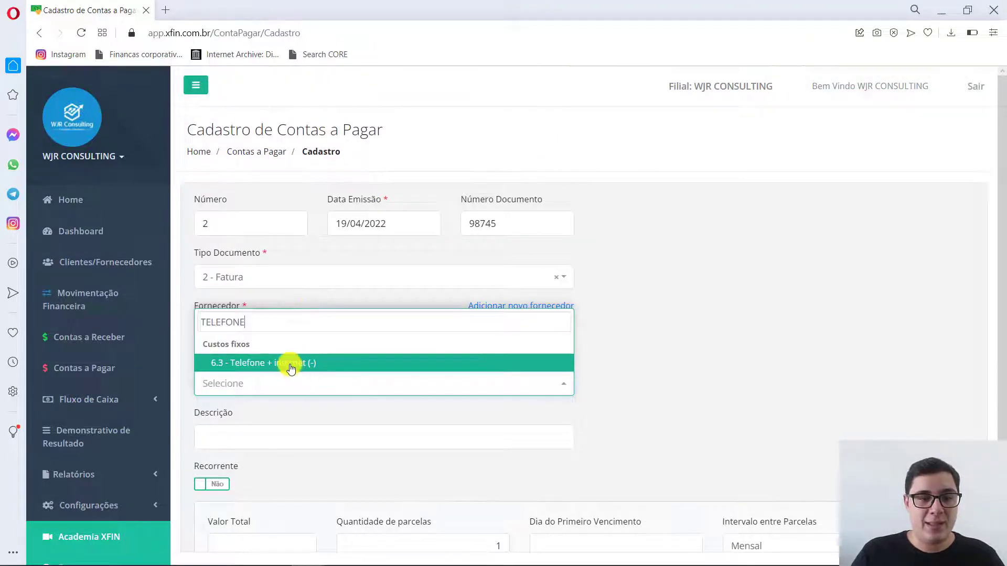
click(291, 368)
click(728, 375)
Step: Leave the description blank and mark the VIVO payable as recurring (Recorrente: Sim)
scroll(365, 384, down, 2)
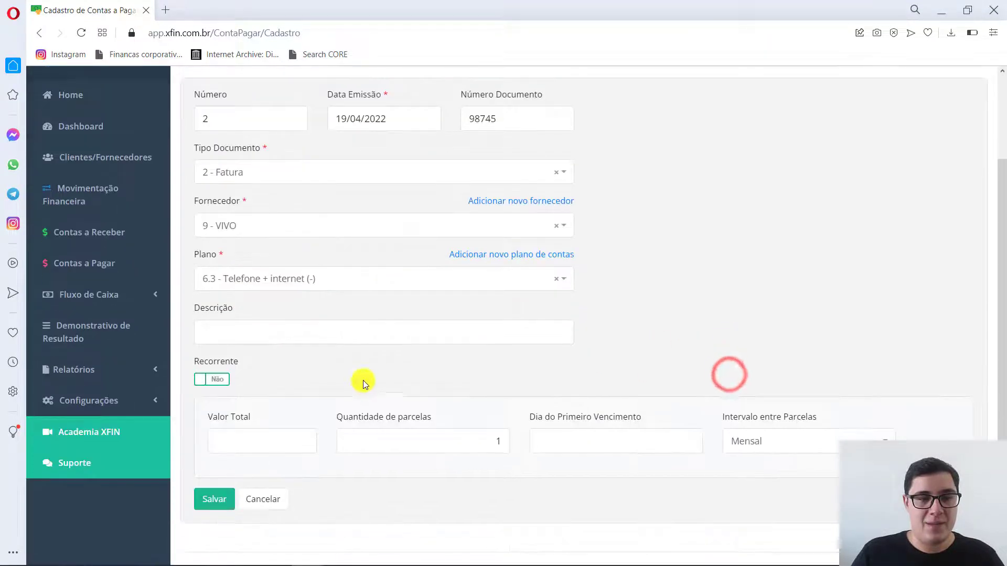
click(377, 335)
click(714, 337)
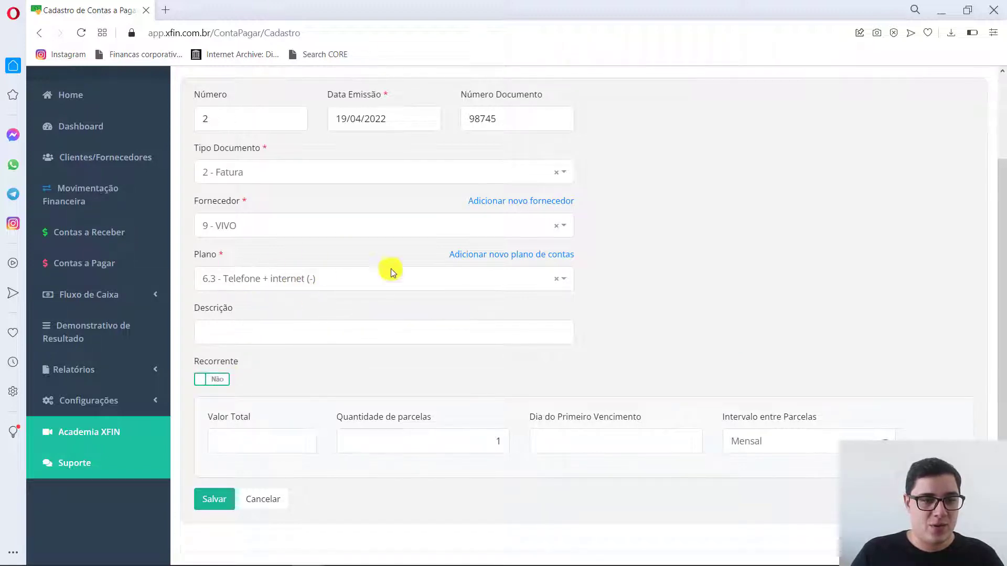
click(211, 379)
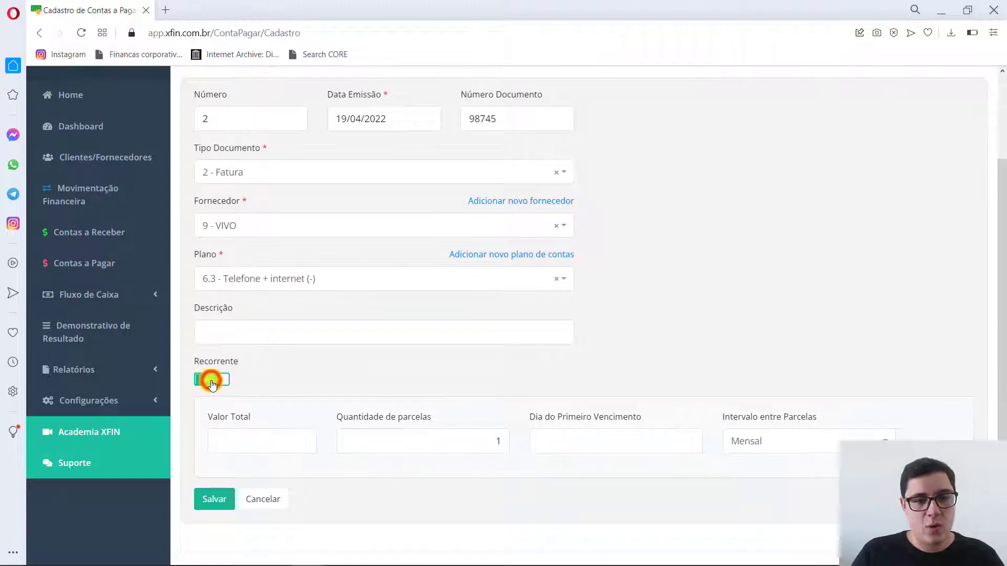
Step: Set the Valor Total to 200,00 with 12 installments and a first due date of 05/05/2022
click(283, 449)
text(200)
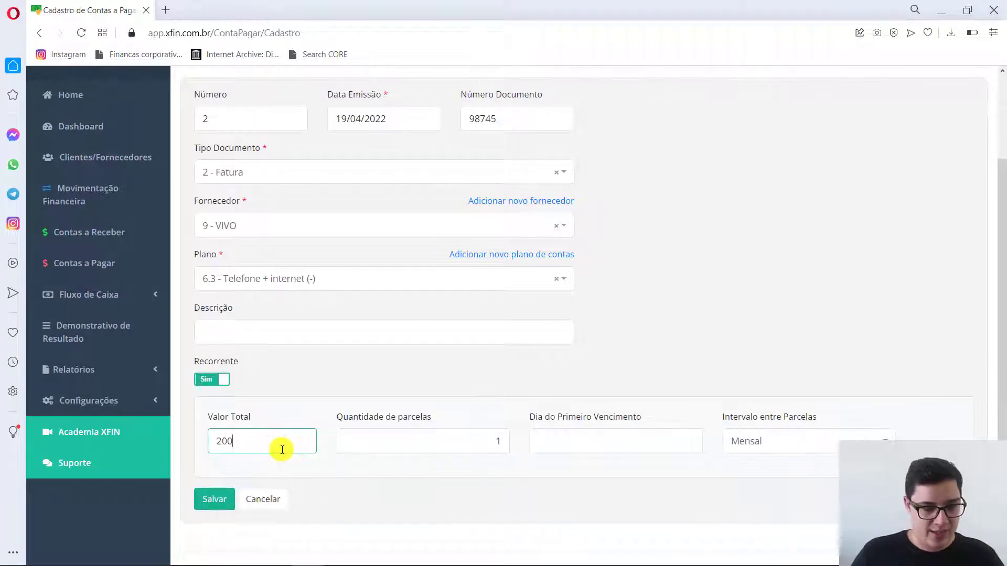
key(Tab)
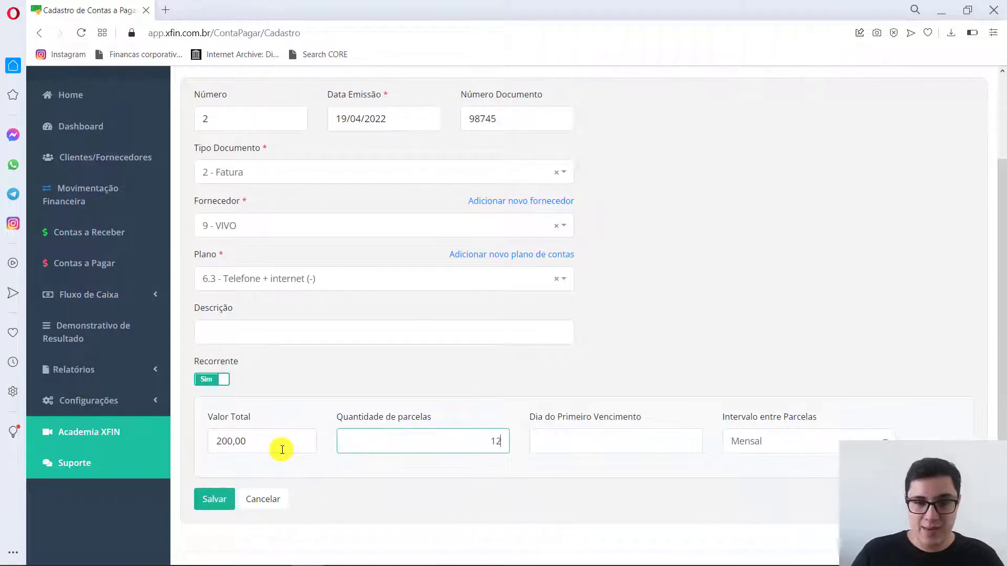
key(Tab)
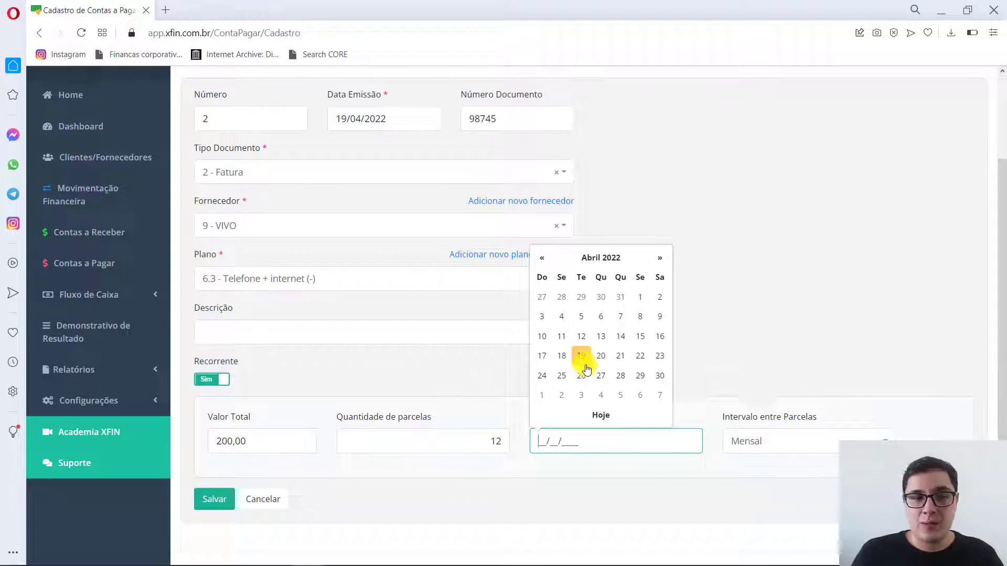
click(619, 396)
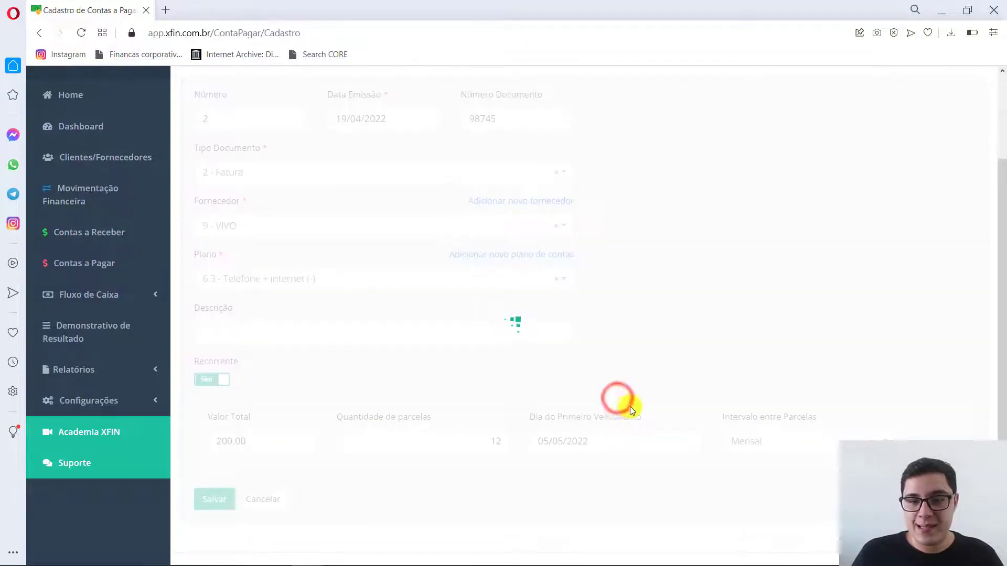
Step: Review the generated VIVO installments through the last one and save the payable
scroll(756, 392, down, 4)
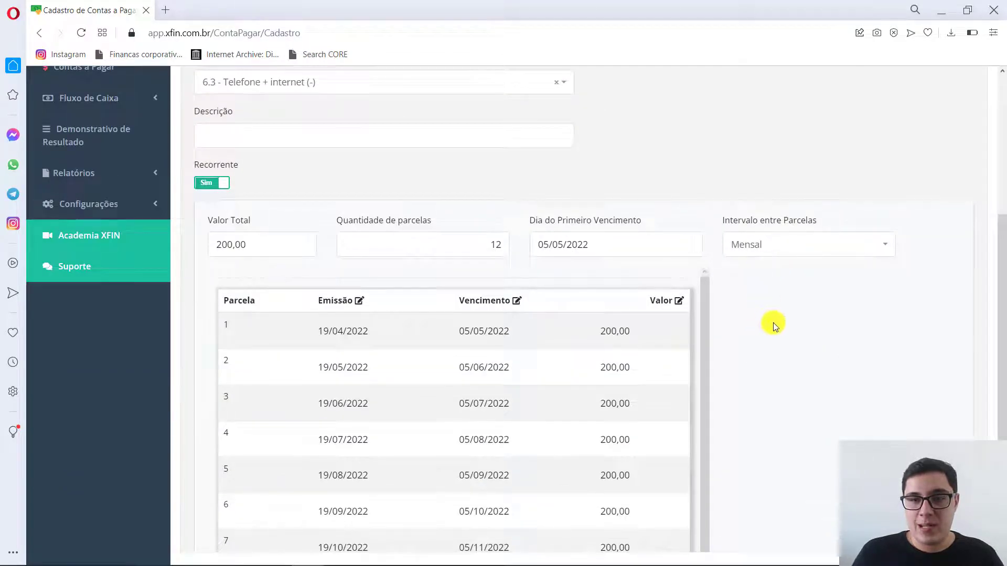
scroll(770, 399, down, 5)
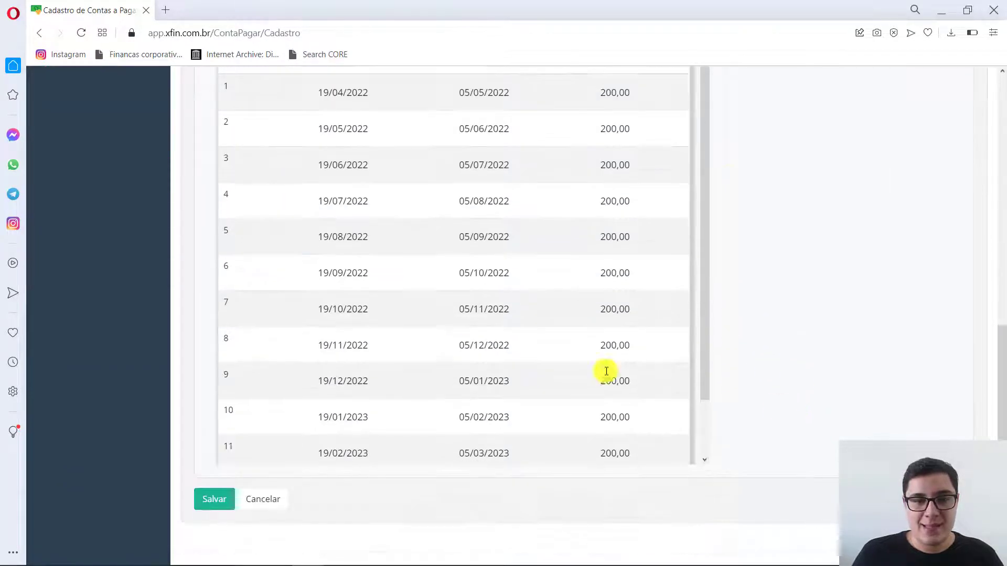
scroll(606, 371, down, 2)
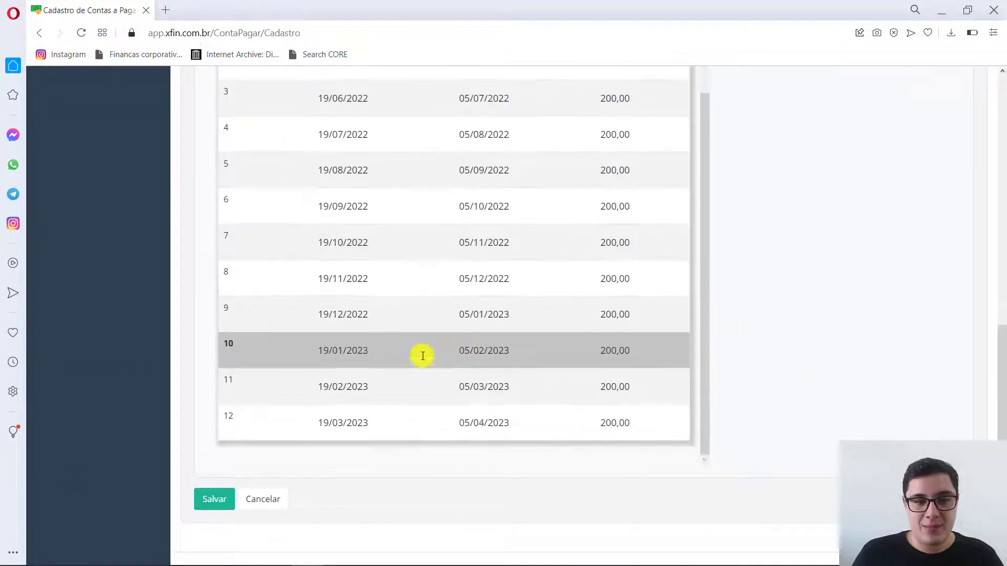
click(205, 504)
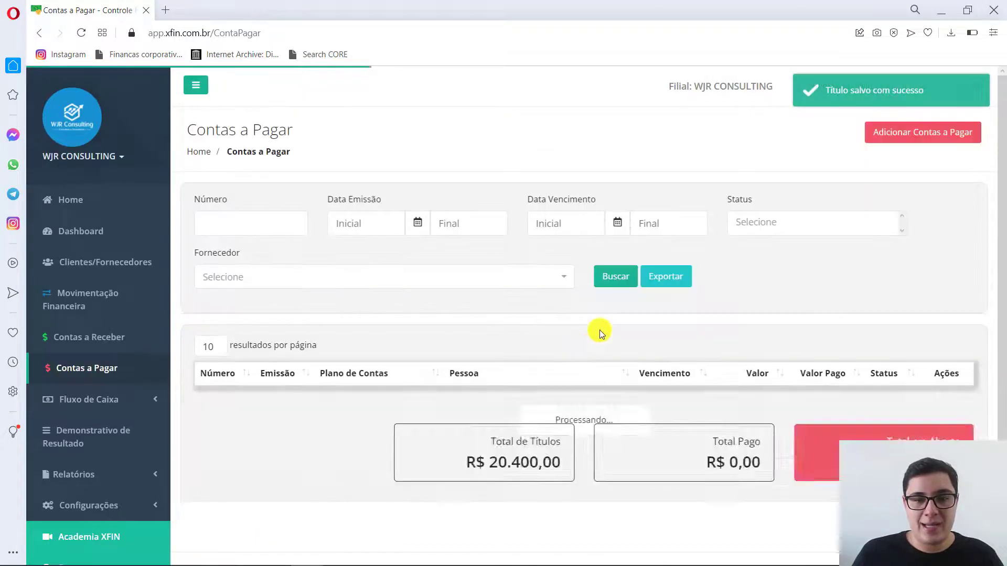
Step: Look through the Contas a Pagar list and set it to show 25 results per page
scroll(574, 354, down, 2)
scroll(575, 354, down, 5)
scroll(478, 288, up, 3)
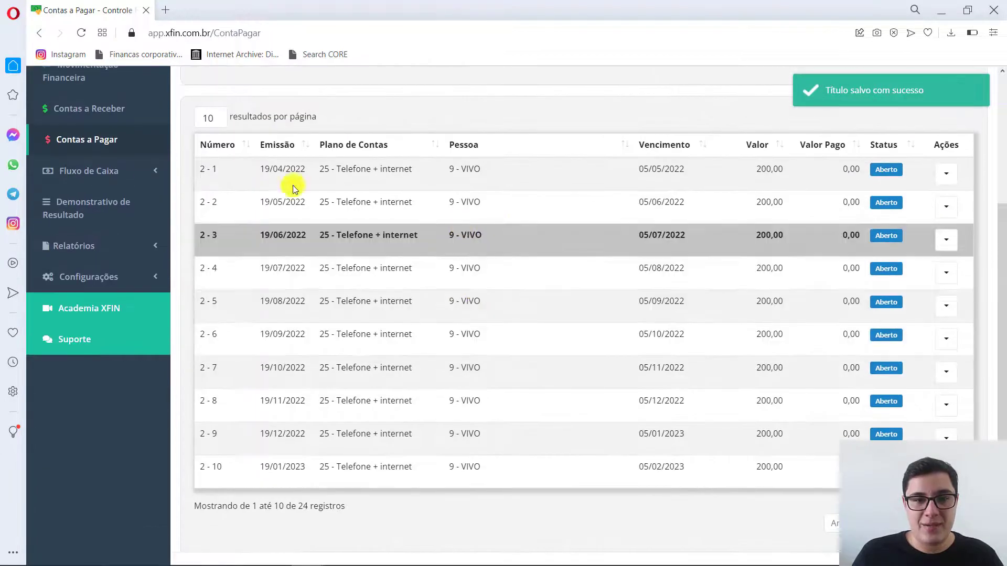
scroll(292, 194, up, 2)
scroll(404, 358, down, 3)
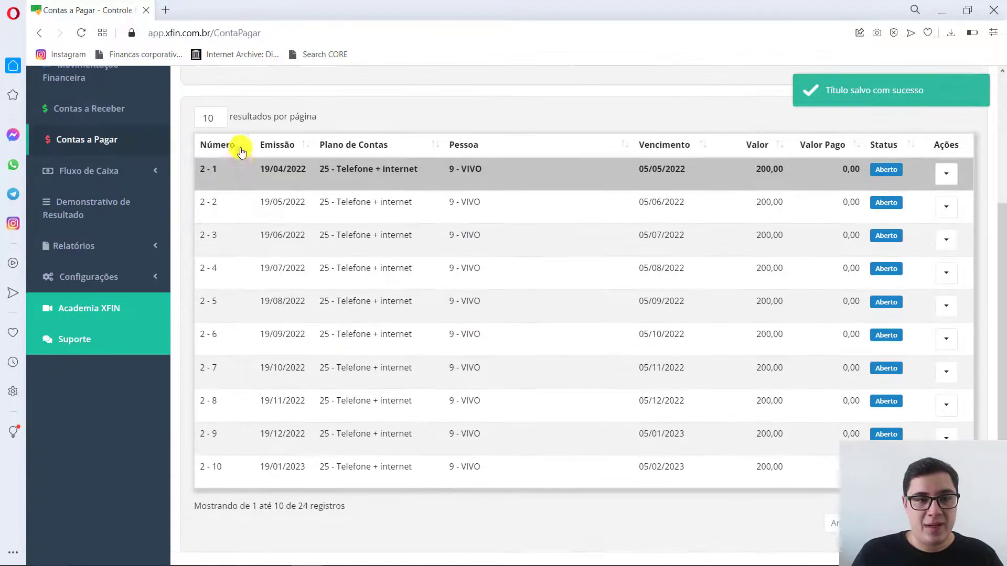
click(260, 117)
scroll(292, 443, down, 2)
scroll(288, 442, up, 3)
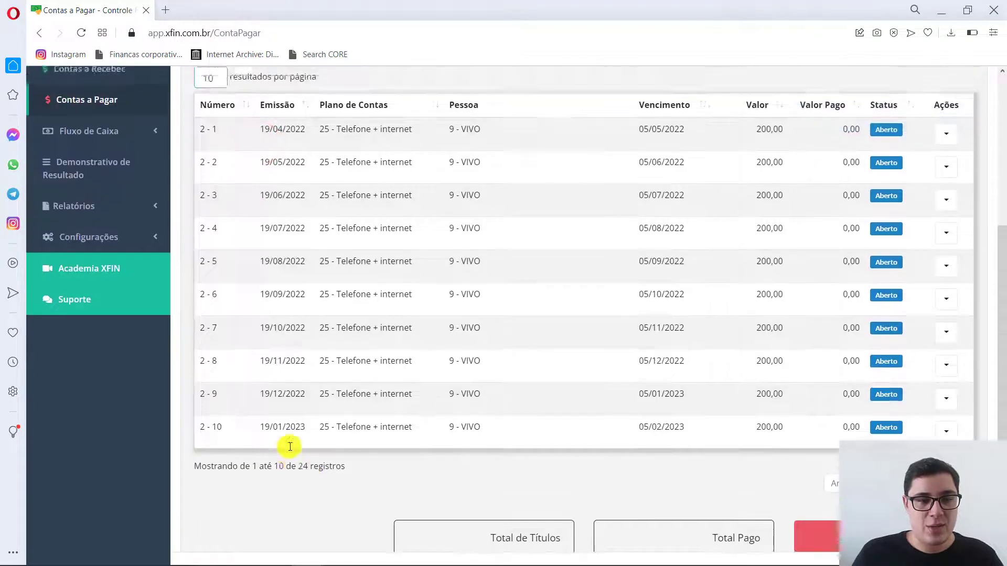
click(212, 188)
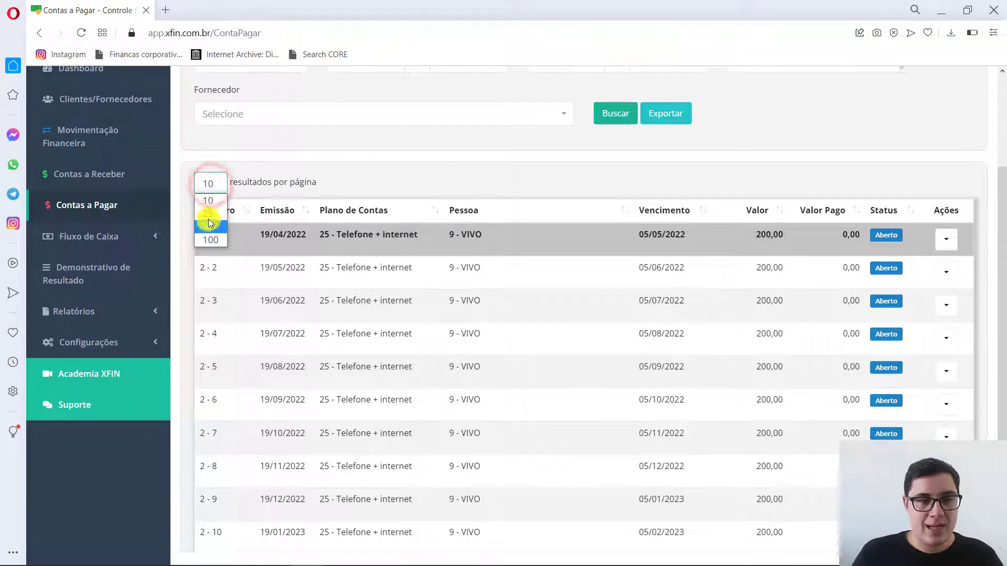
click(208, 218)
Step: Look through the installments of both payables and sort the list first by Número, finally by Emissão in ascending order
scroll(528, 278, down, 10)
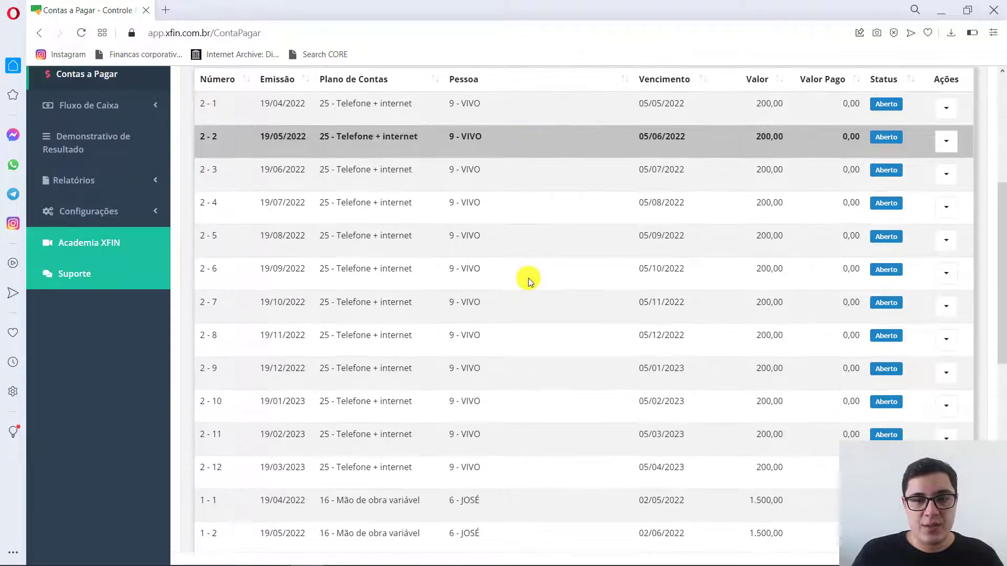
scroll(528, 277, down, 3)
scroll(528, 277, up, 15)
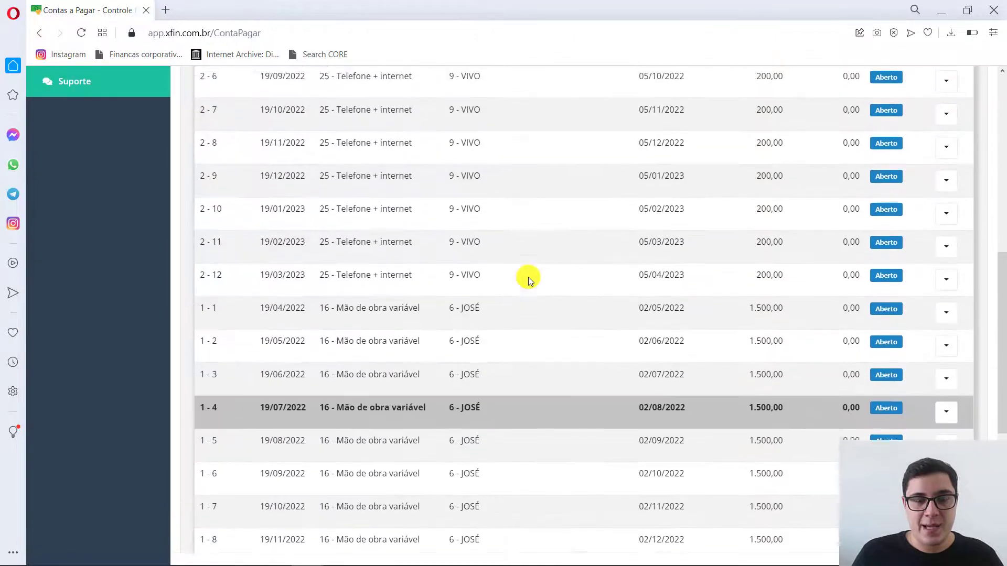
scroll(561, 372, down, 1)
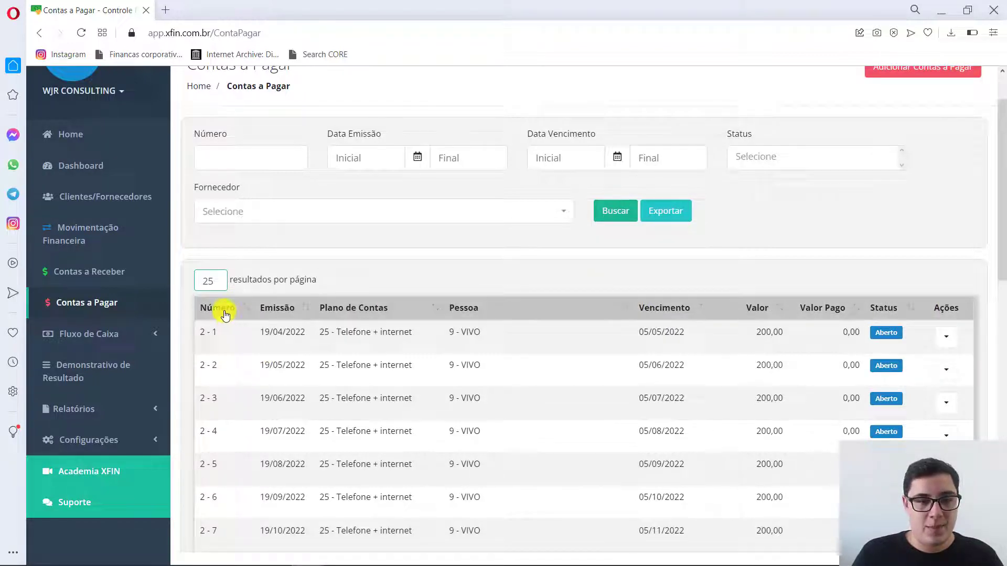
click(224, 313)
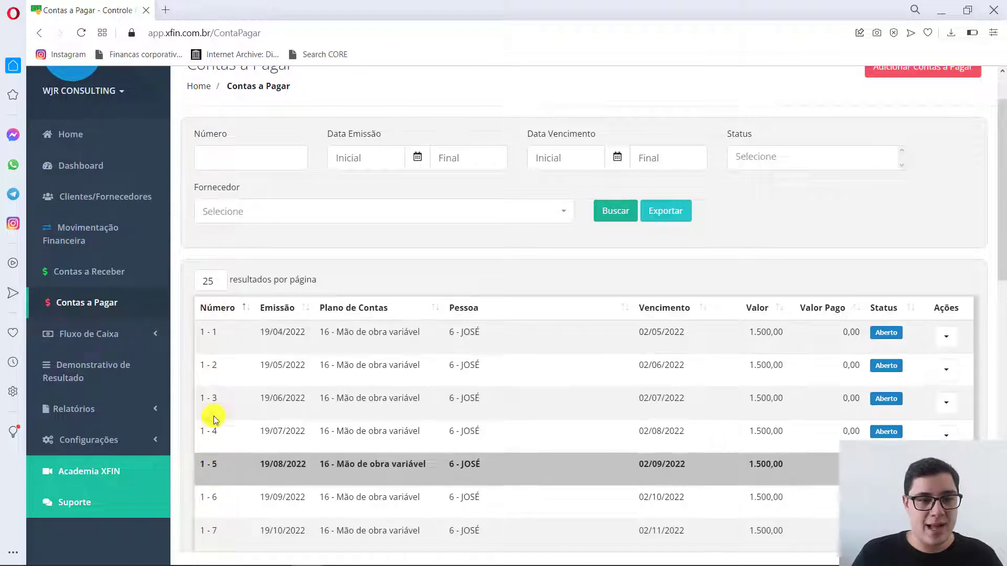
click(282, 313)
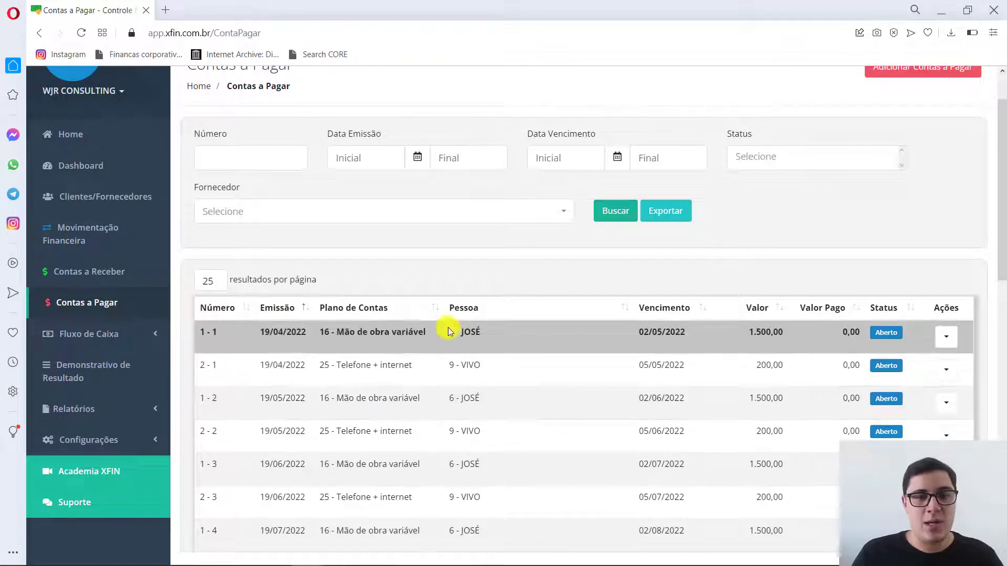
Step: Sort the payables list by Pessoa, then by Vencimento, and finally by Valor in descending order
click(476, 309)
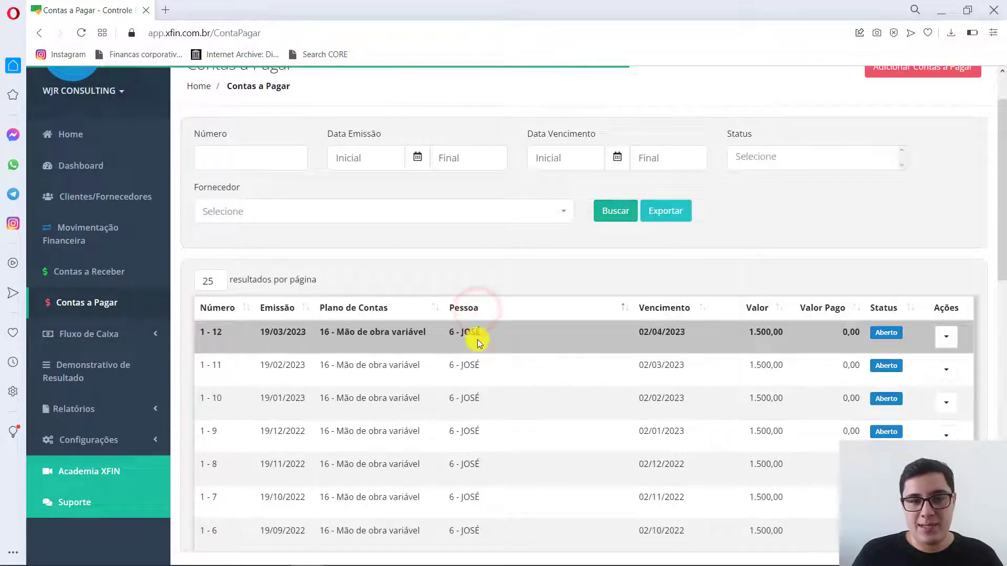
click(661, 313)
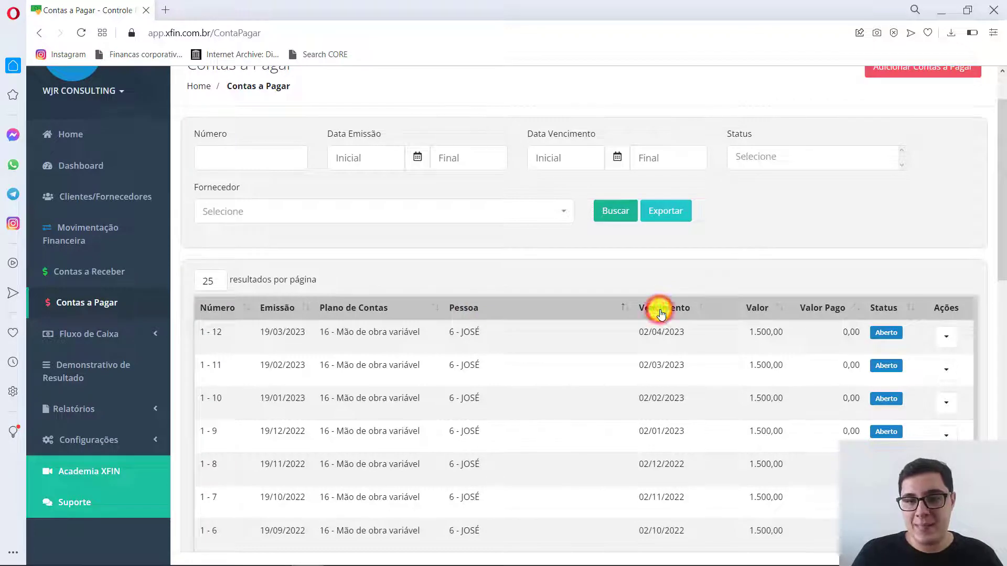
click(765, 313)
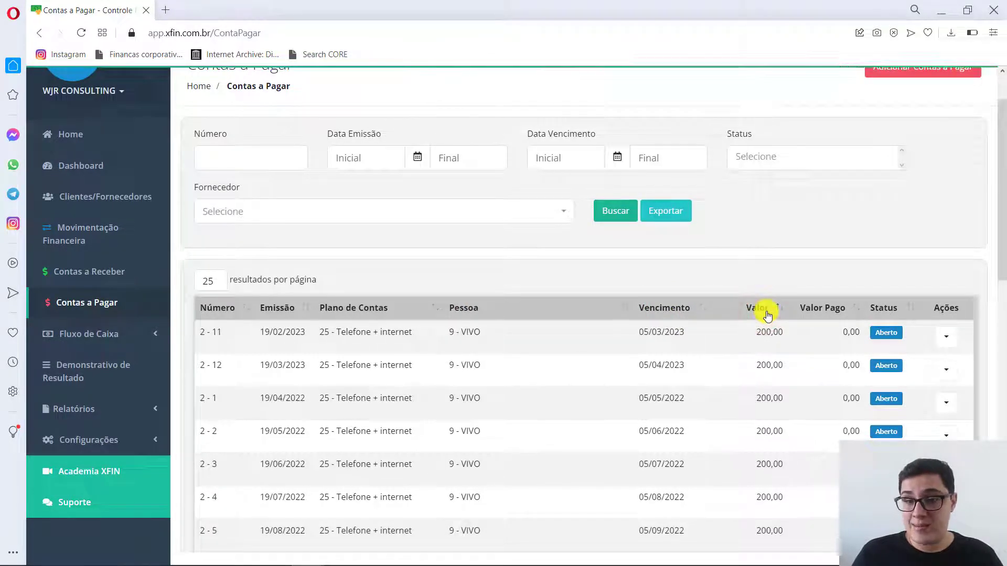
click(766, 313)
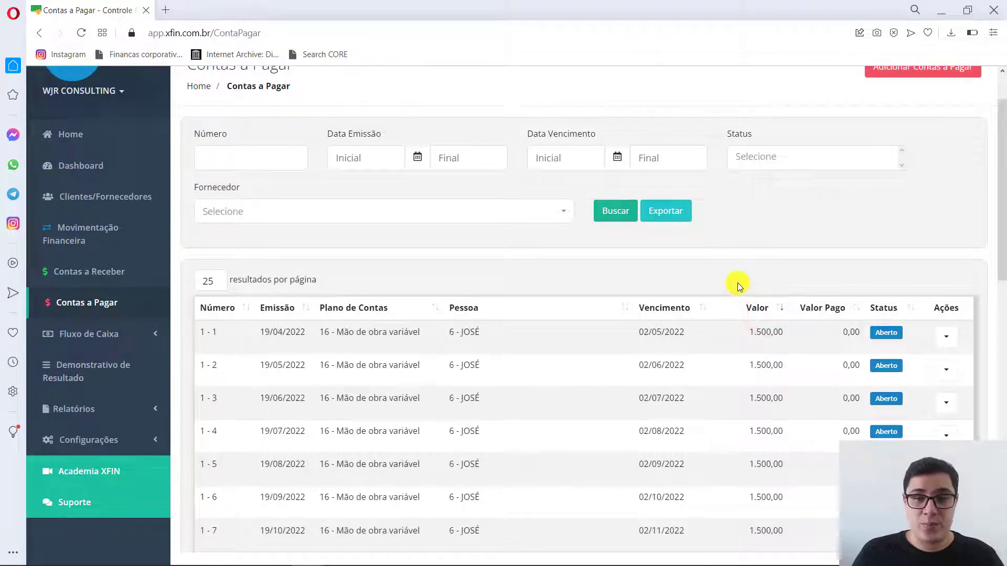
scroll(455, 325, up, 1)
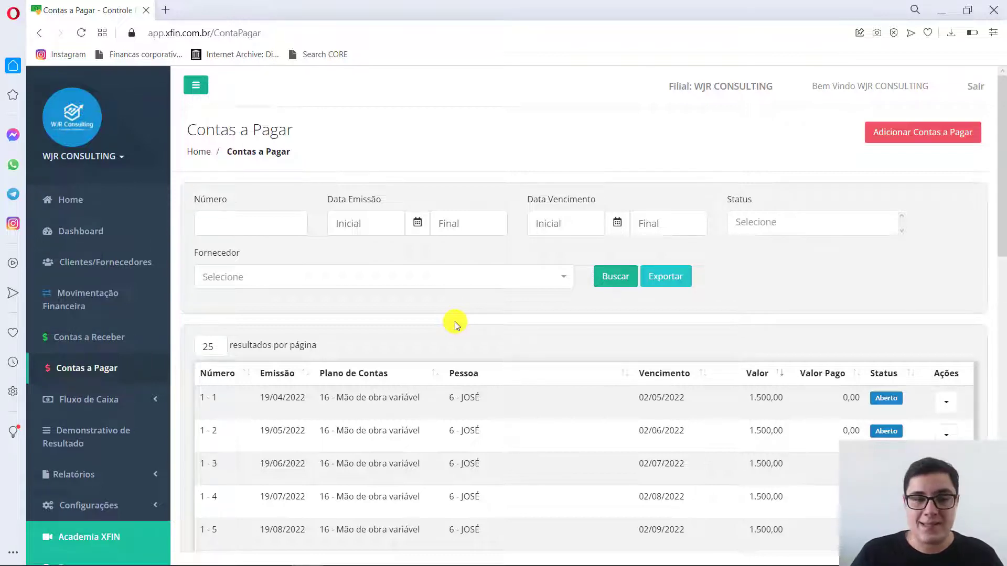
Step: Start a new Contas a Pagar entry and set its Tipo Documento to 1 - Boleto
click(929, 132)
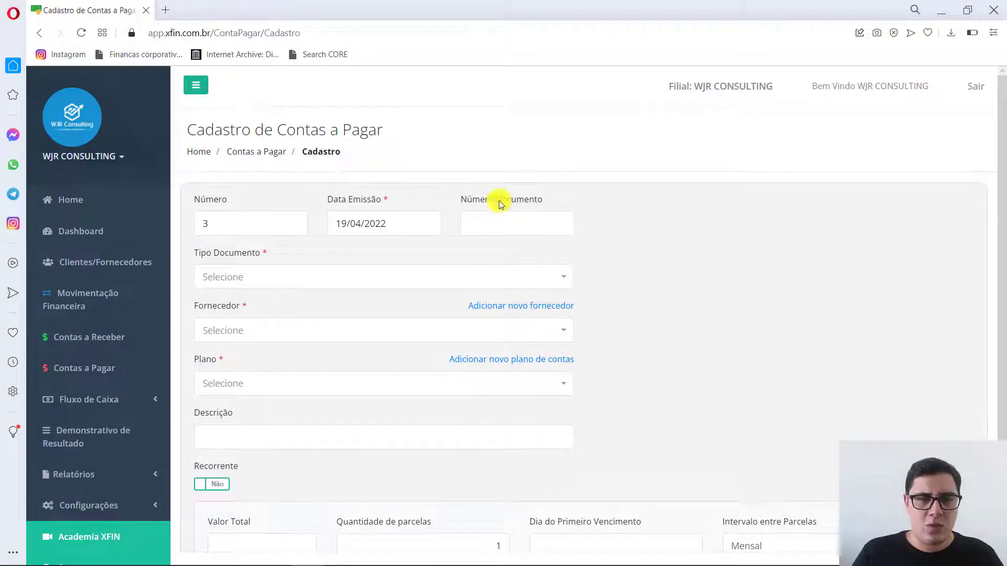
click(369, 276)
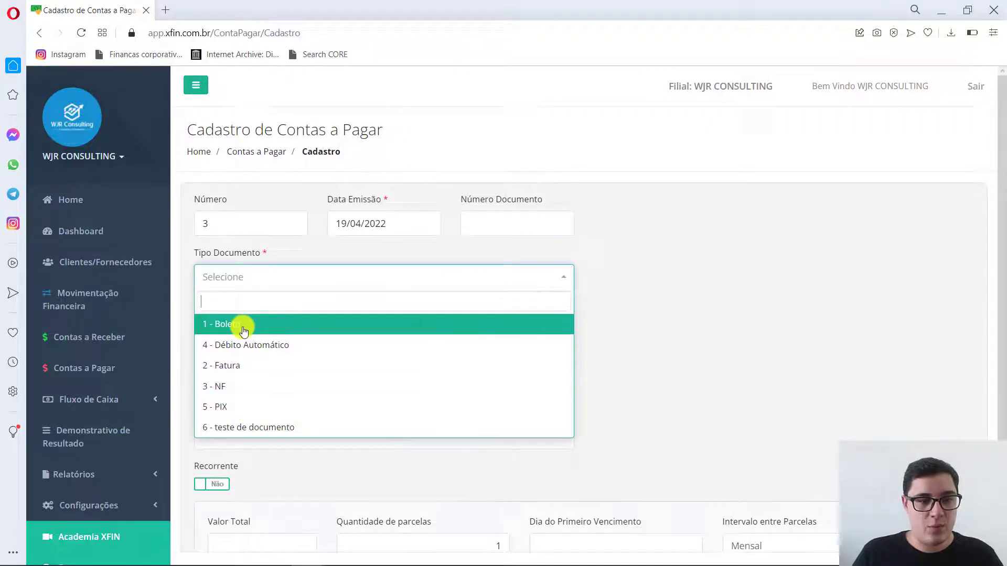
click(229, 365)
click(309, 331)
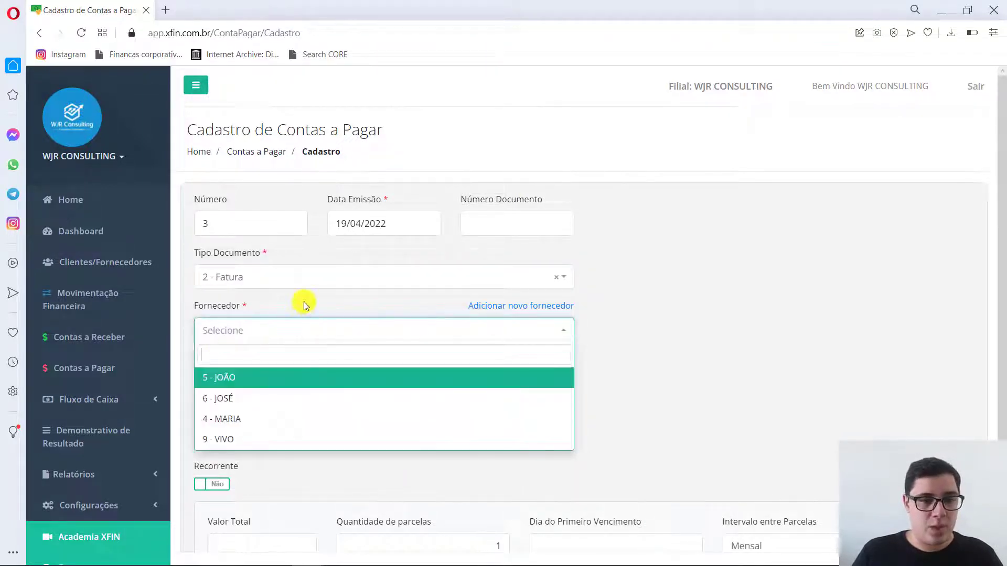
click(304, 279)
click(245, 324)
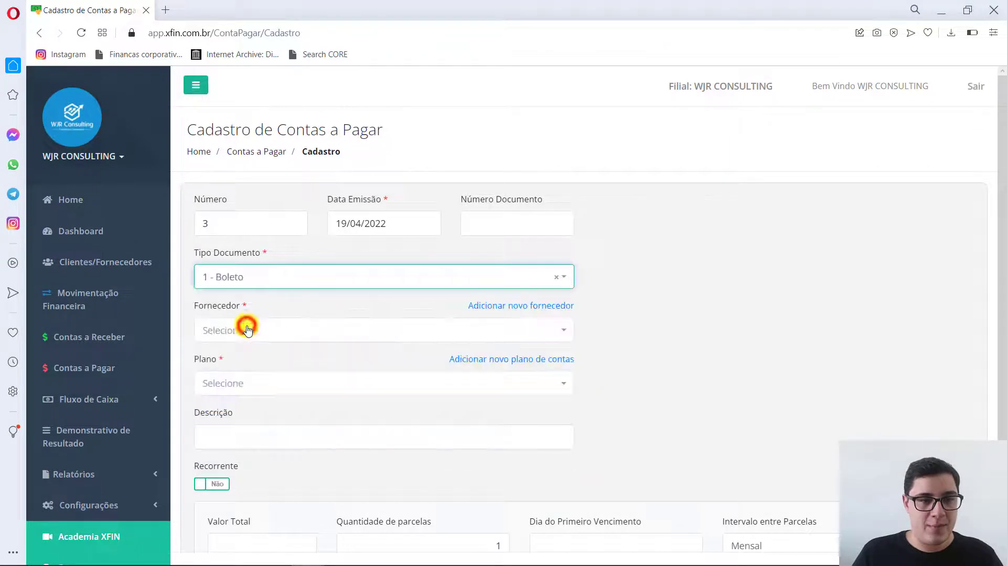
Step: Choose the third listed Fornecedor and set the Plano to 6.2 - Aluguel, condomínio, IPTU (-)
click(306, 335)
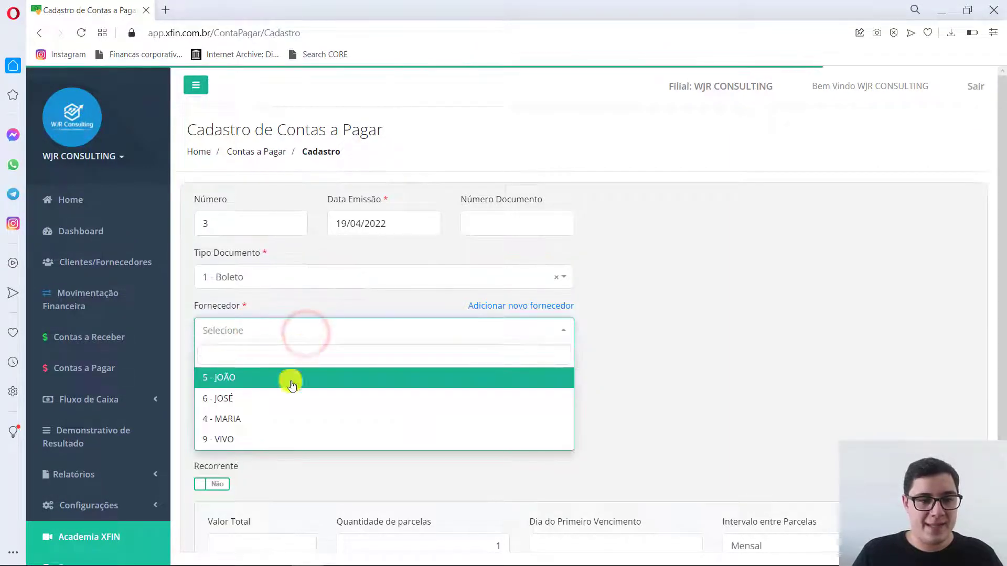
click(249, 418)
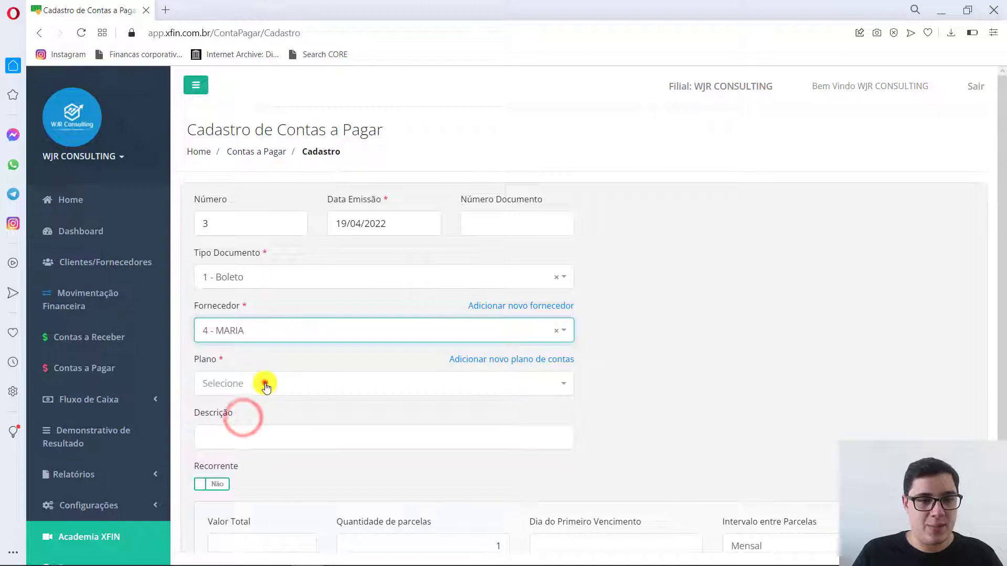
click(265, 383)
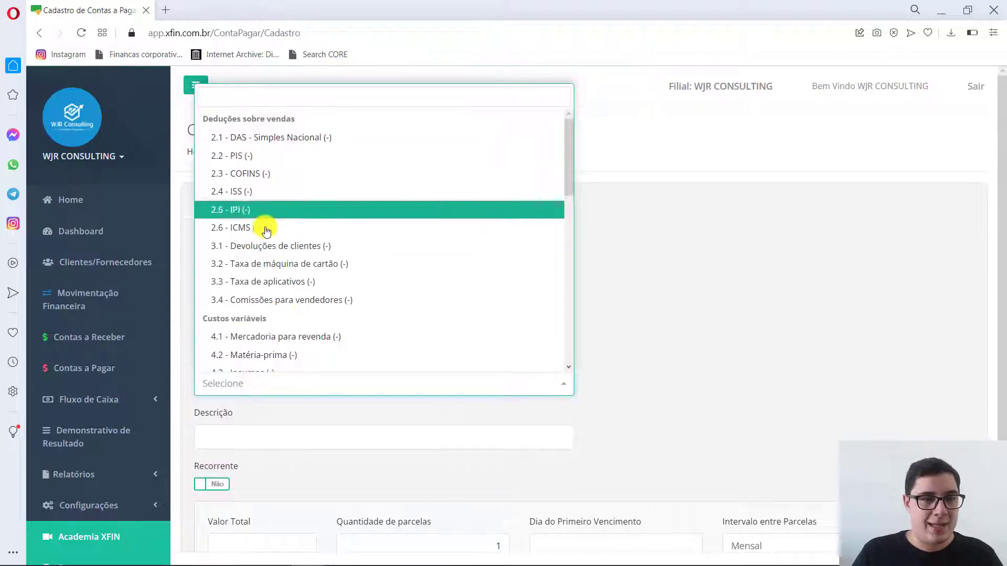
scroll(272, 293, down, 1)
scroll(277, 290, down, 2)
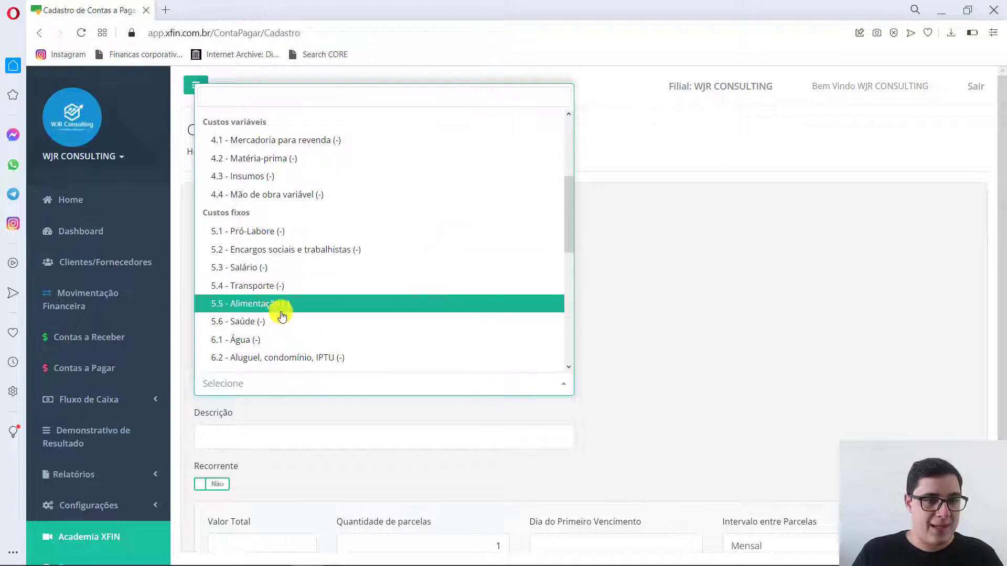
scroll(281, 307, down, 1)
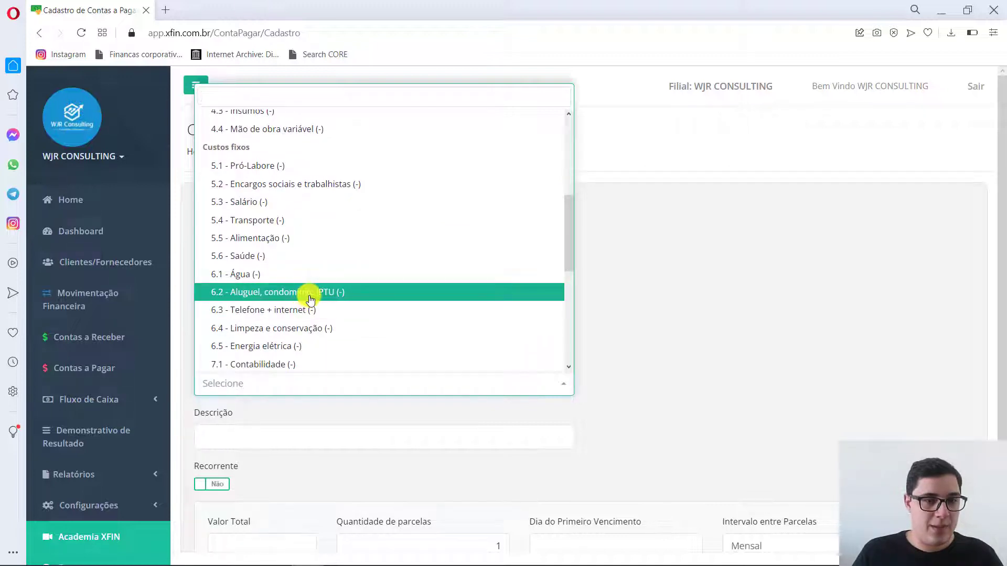
click(311, 299)
click(259, 384)
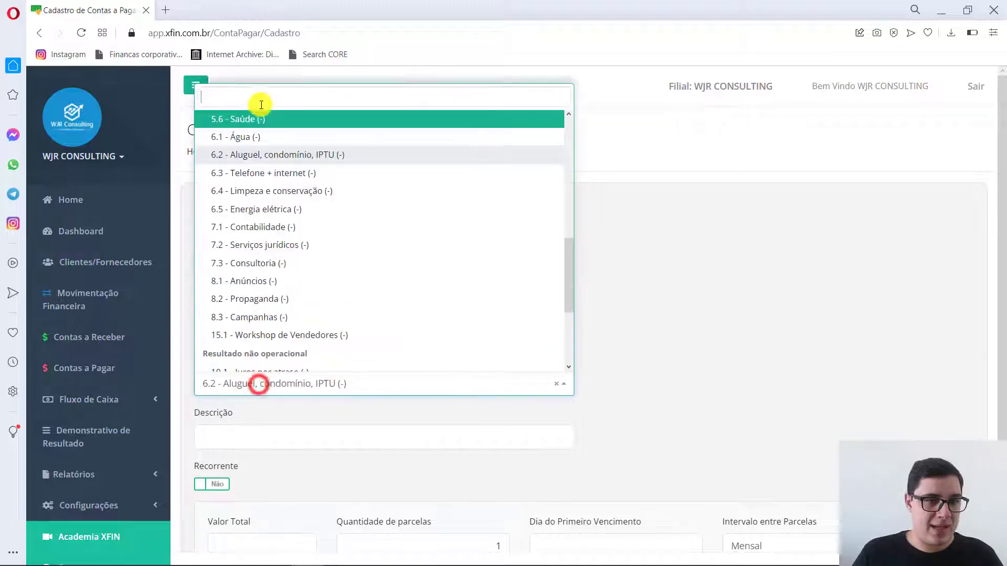
click(642, 328)
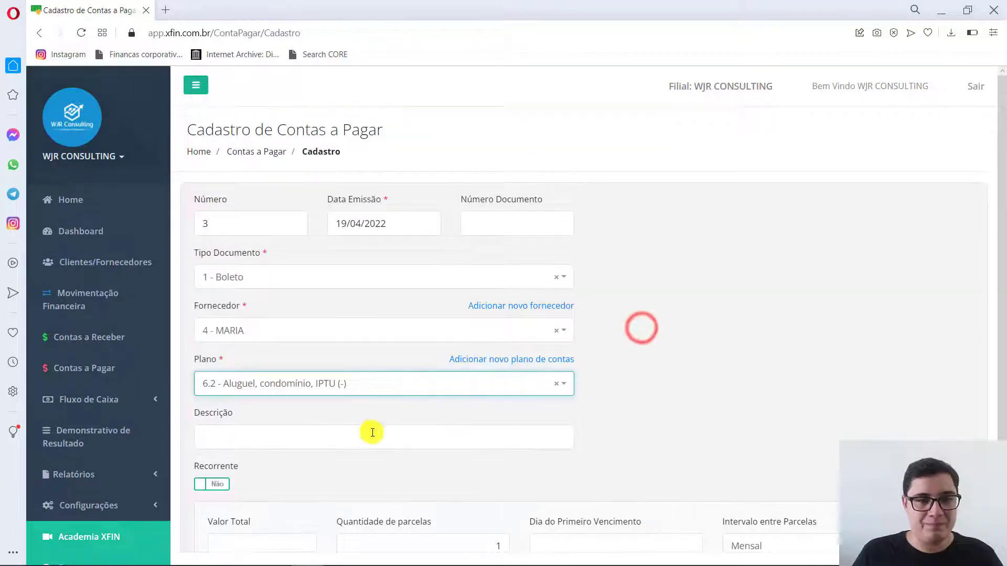
Step: Mark the rent payable as Recorrente with a Valor Total of 1.000,00 and 12 installments
scroll(367, 424, down, 1)
scroll(361, 414, down, 1)
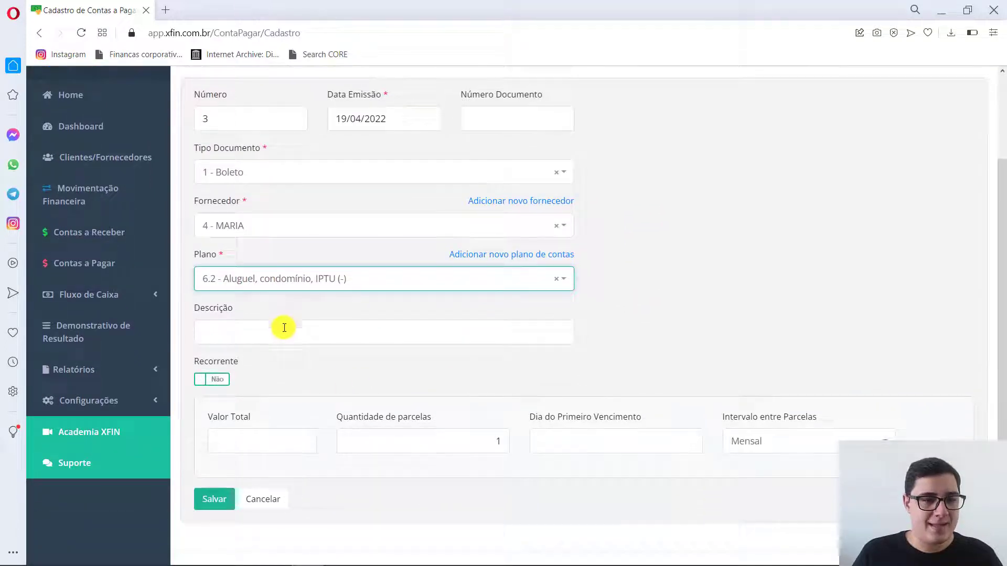
click(216, 379)
click(269, 446)
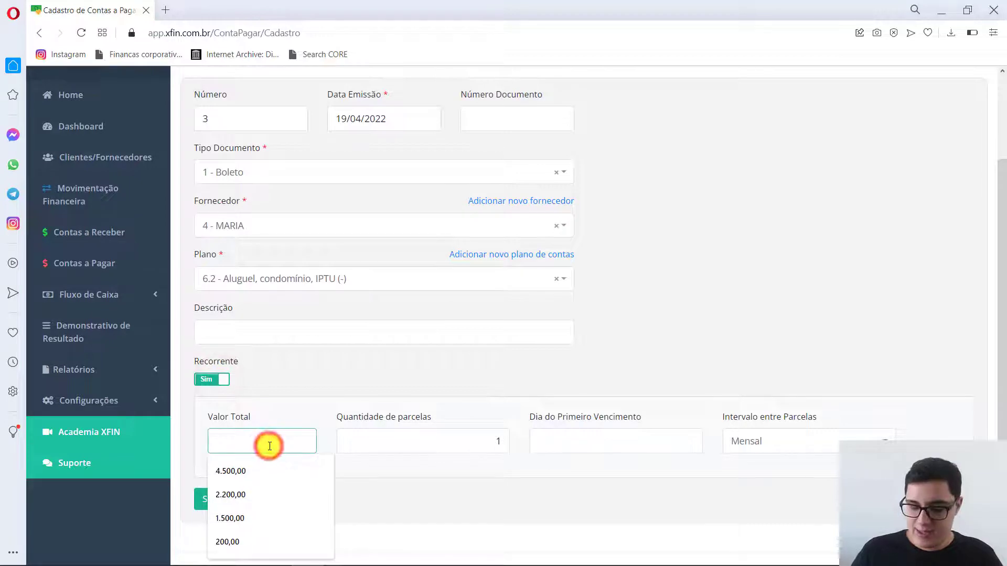
text(1000)
key(Tab)
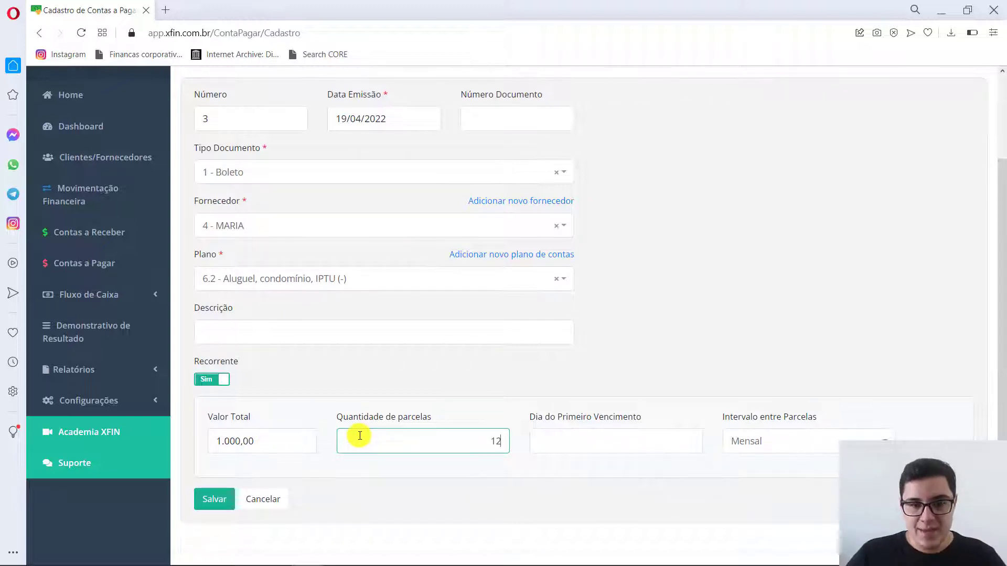
Step: Set the rent payable's Dia do Primeiro Vencimento to 10/05/2022
click(591, 440)
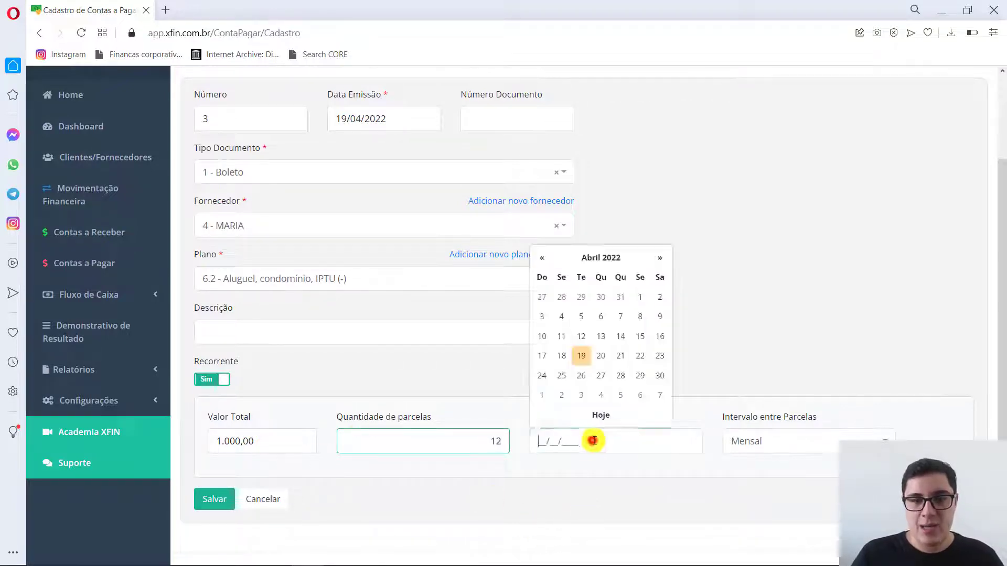
click(660, 257)
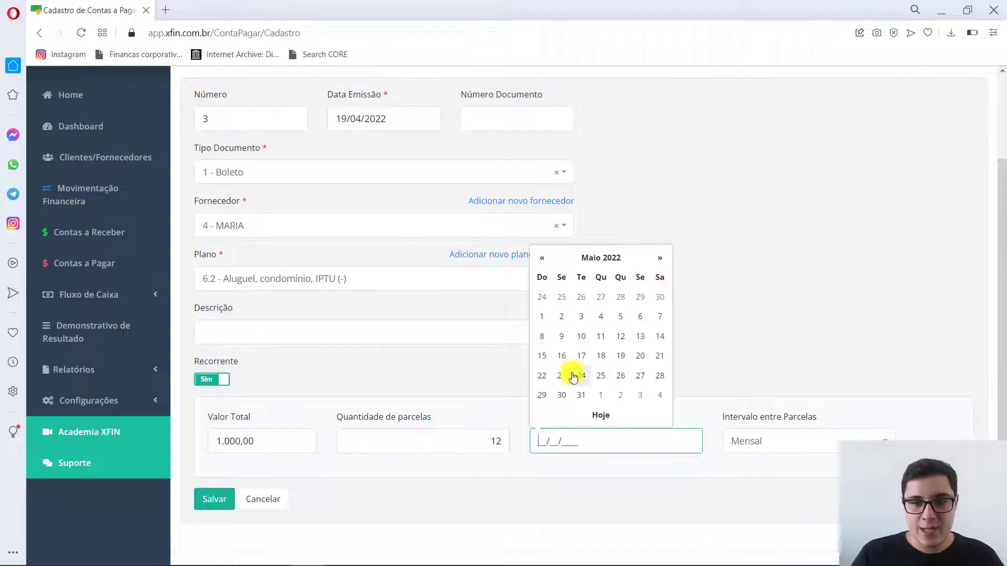
click(583, 336)
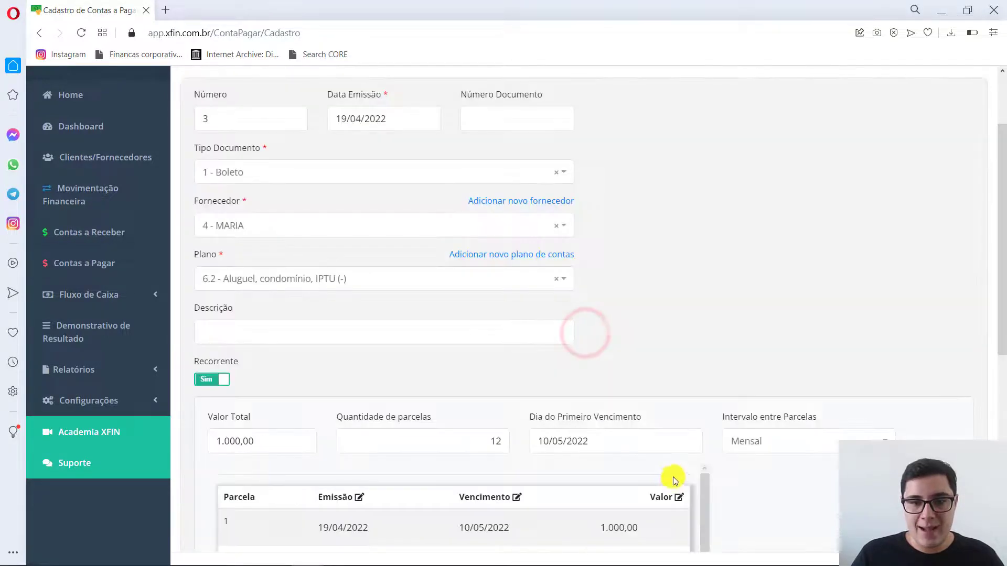
Step: Review the generated rent installments through the last one, save the payable and check its entries in the Contas a Pagar list
scroll(708, 420, down, 3)
scroll(637, 365, down, 6)
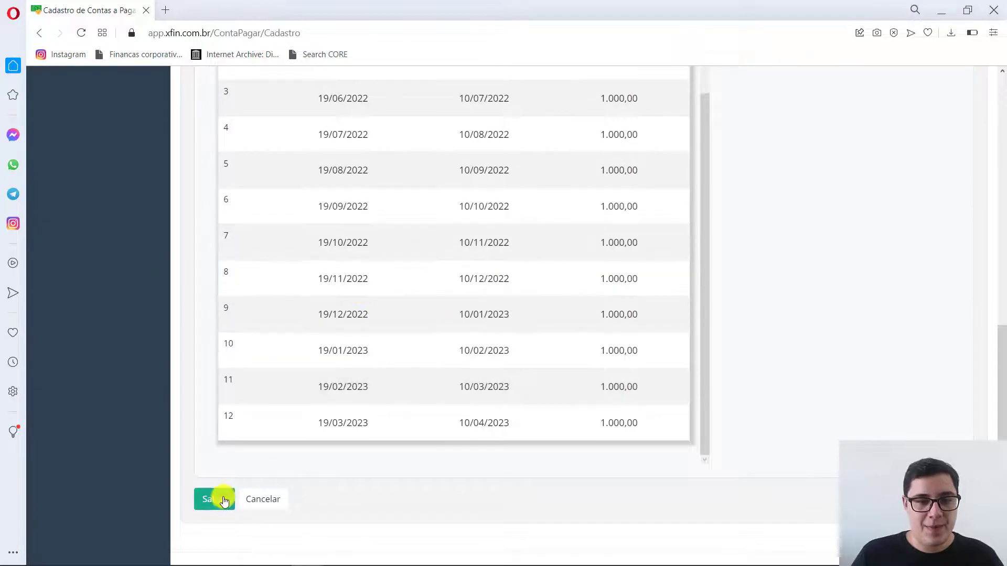
click(216, 499)
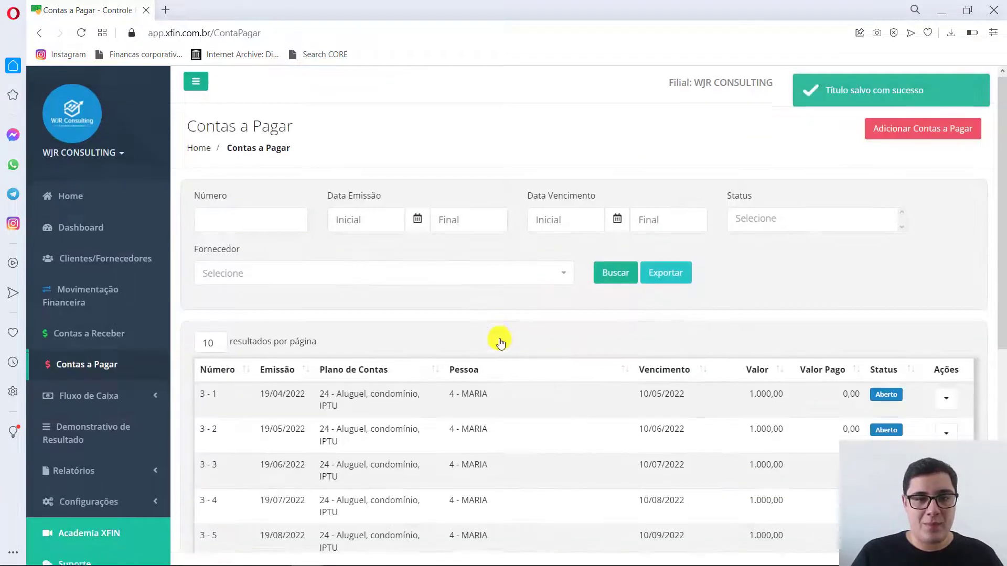
scroll(423, 235, down, 2)
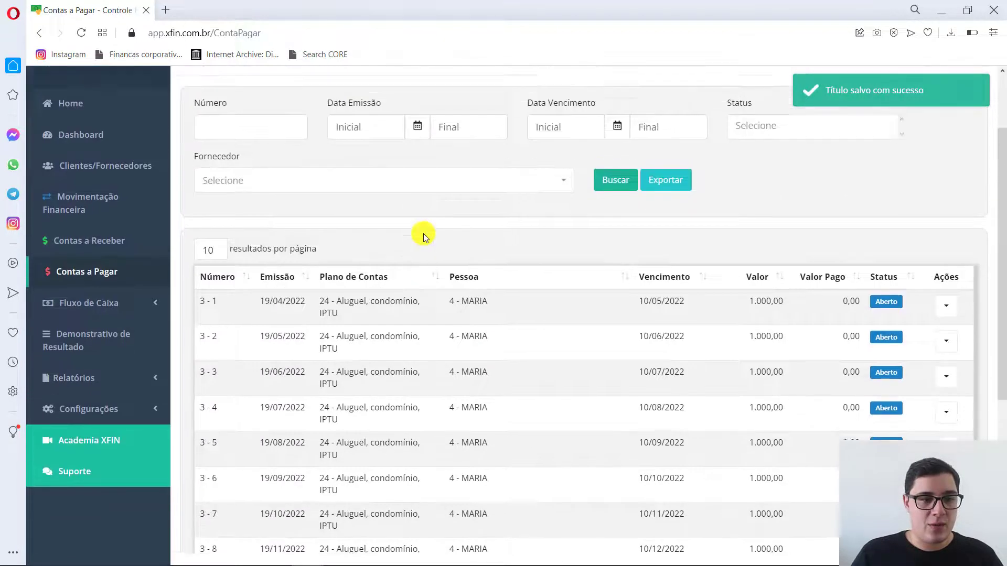
scroll(423, 234, up, 2)
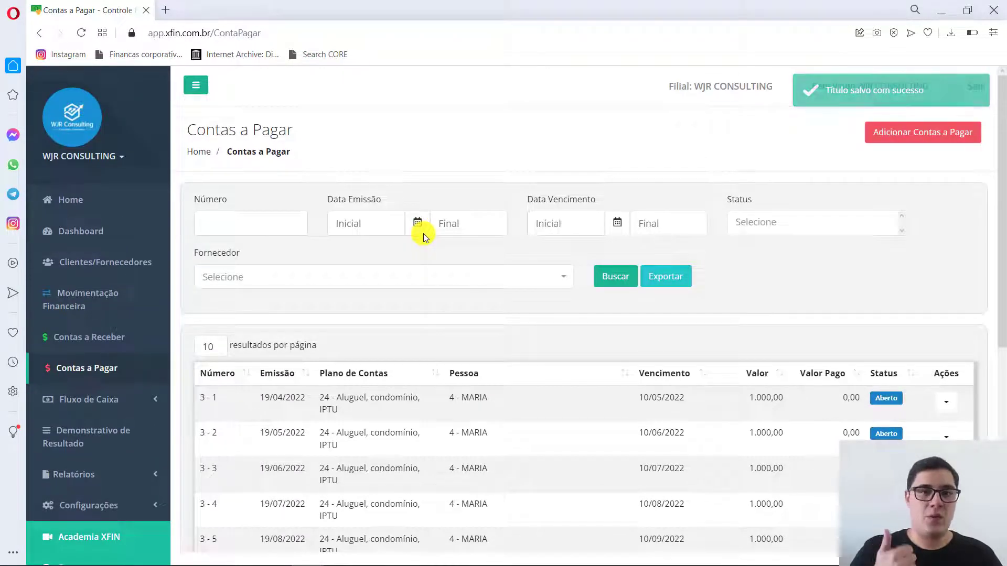